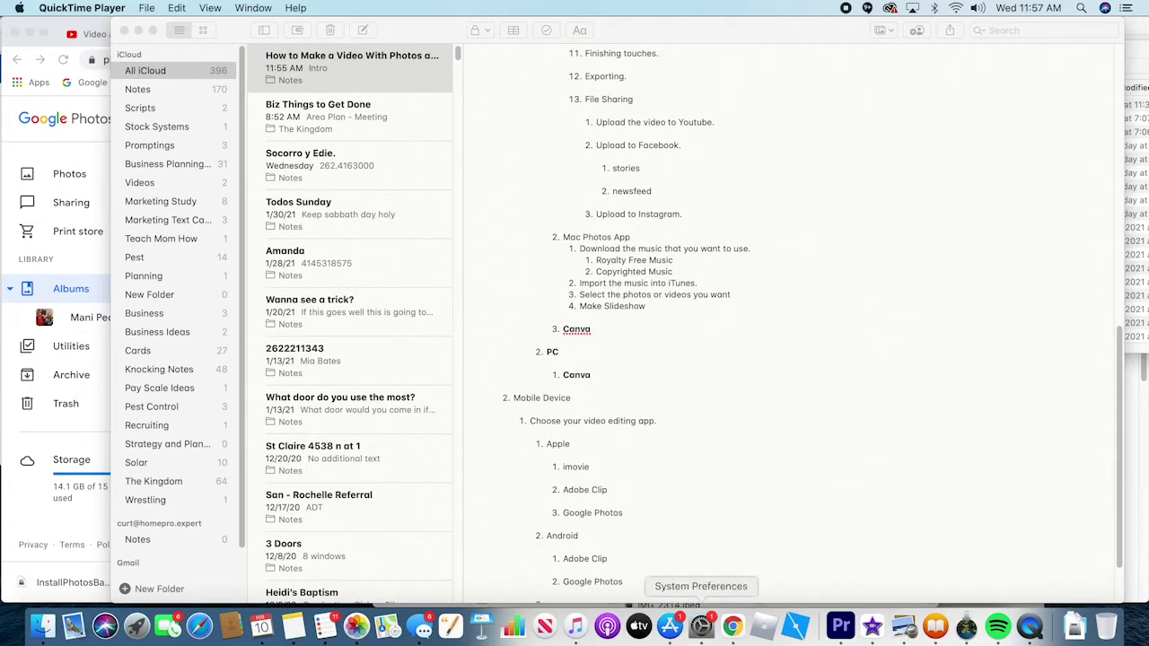
Close the leftover Untitled design tabs to reach the Canva home page
click(734, 627)
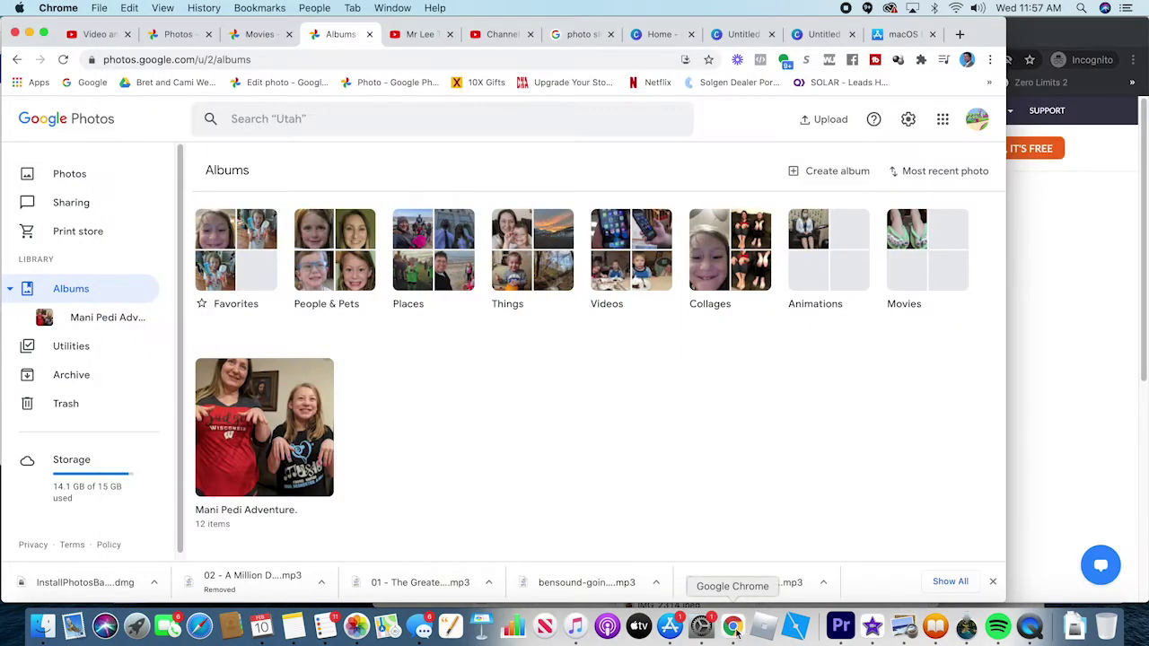
click(742, 35)
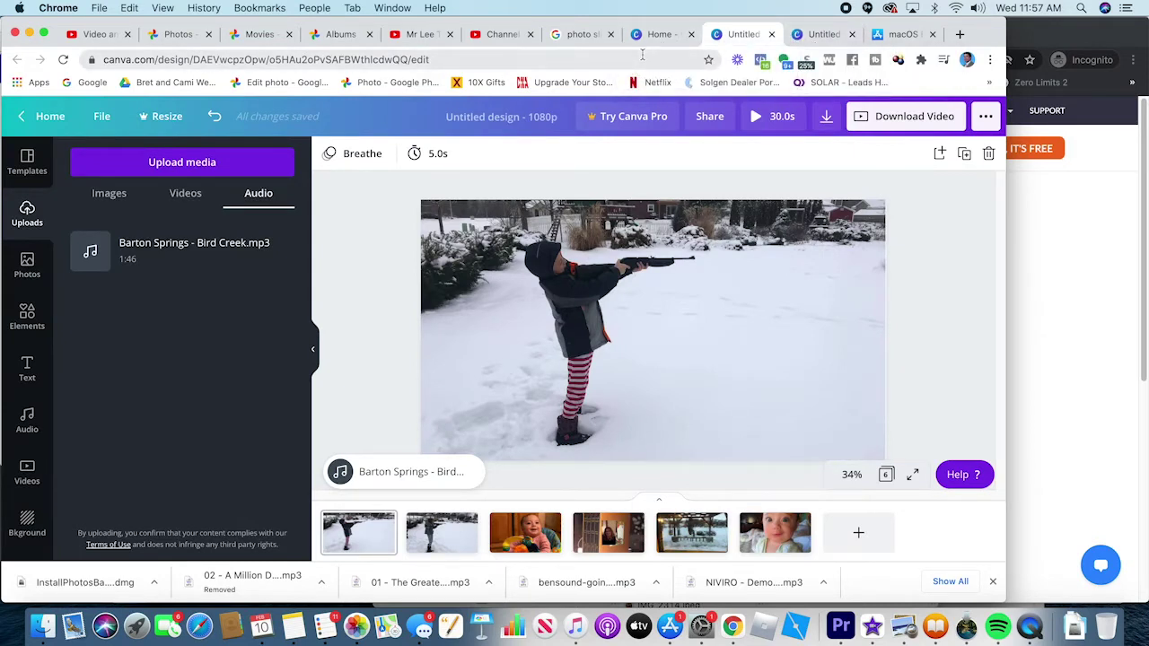
click(772, 34)
click(772, 35)
click(669, 34)
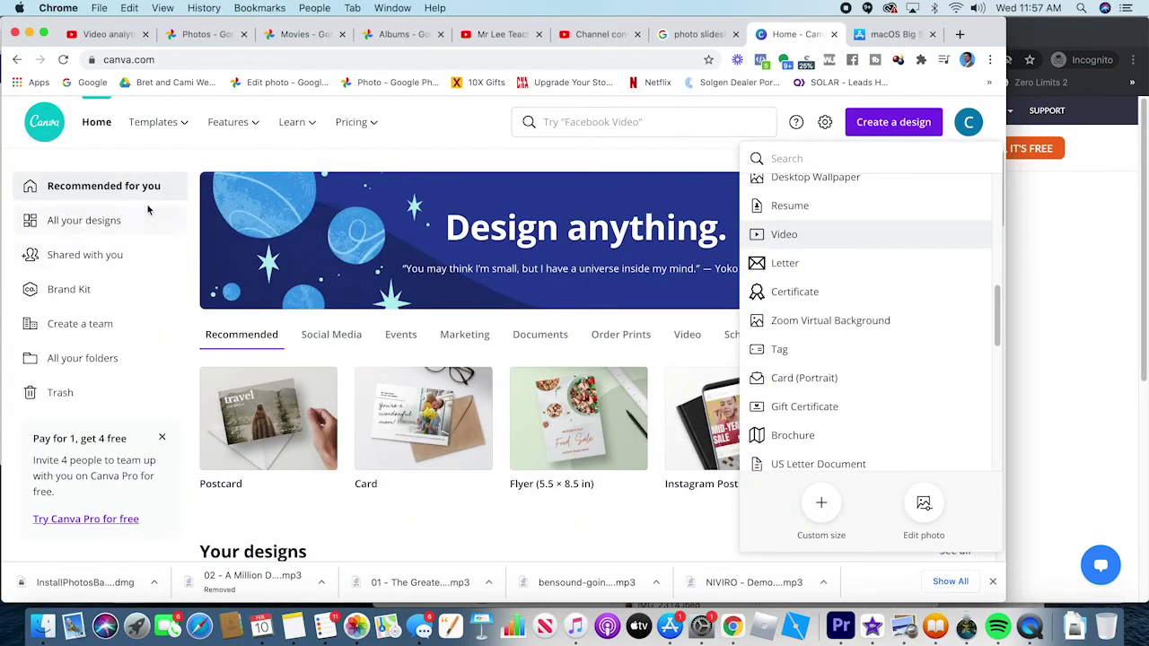
click(704, 151)
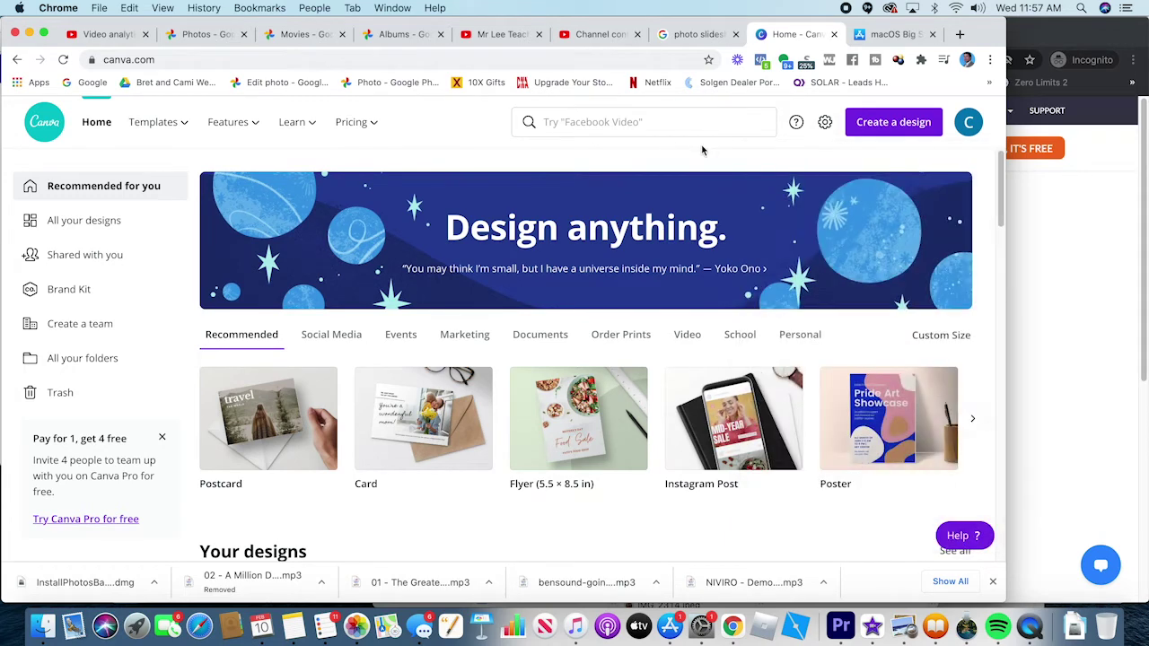
Create a new blank 1080p Video design from the Create a design list
click(880, 127)
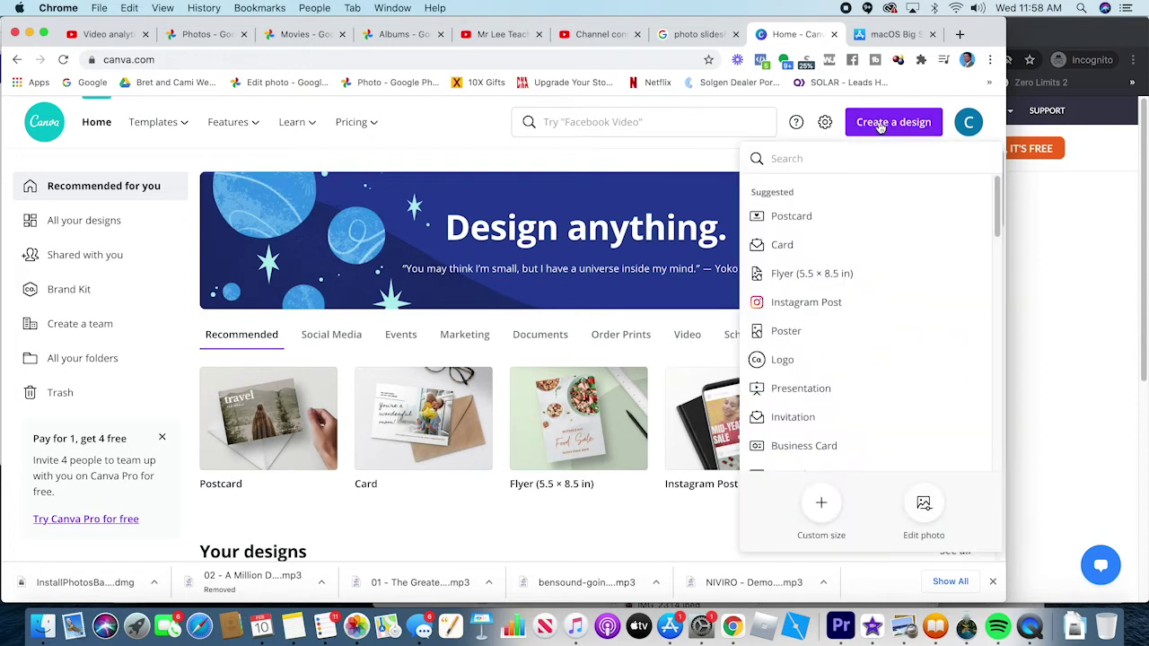
scroll(834, 348, down, 5)
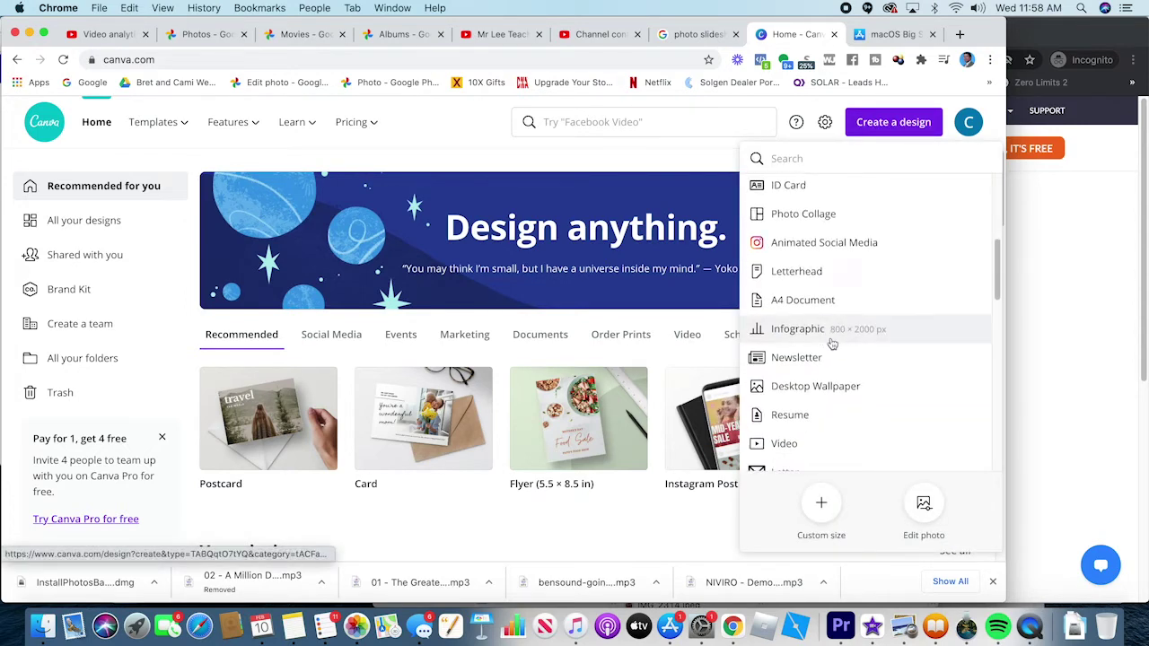
scroll(833, 346, down, 3)
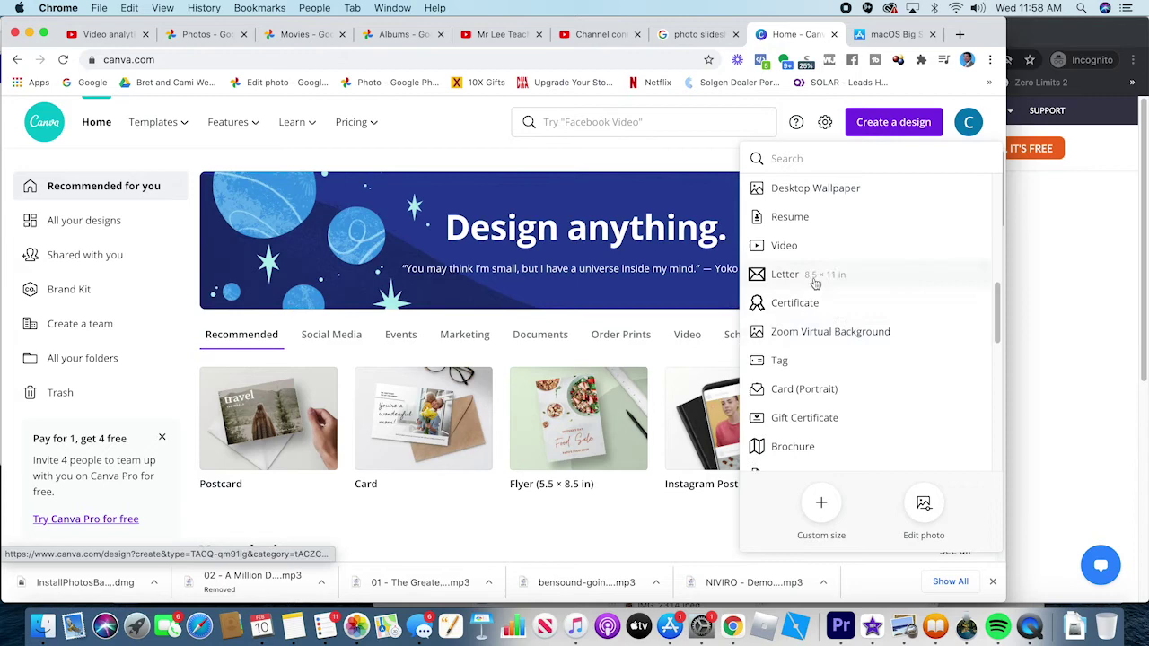
click(805, 262)
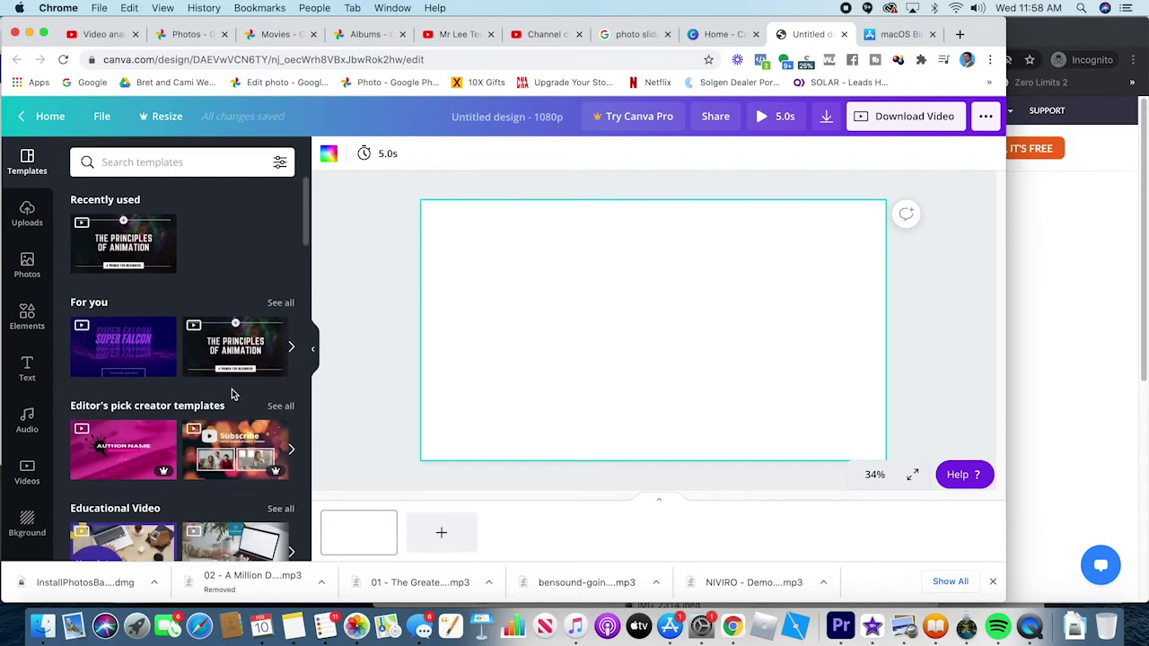
scroll(232, 393, down, 5)
scroll(232, 393, down, 8)
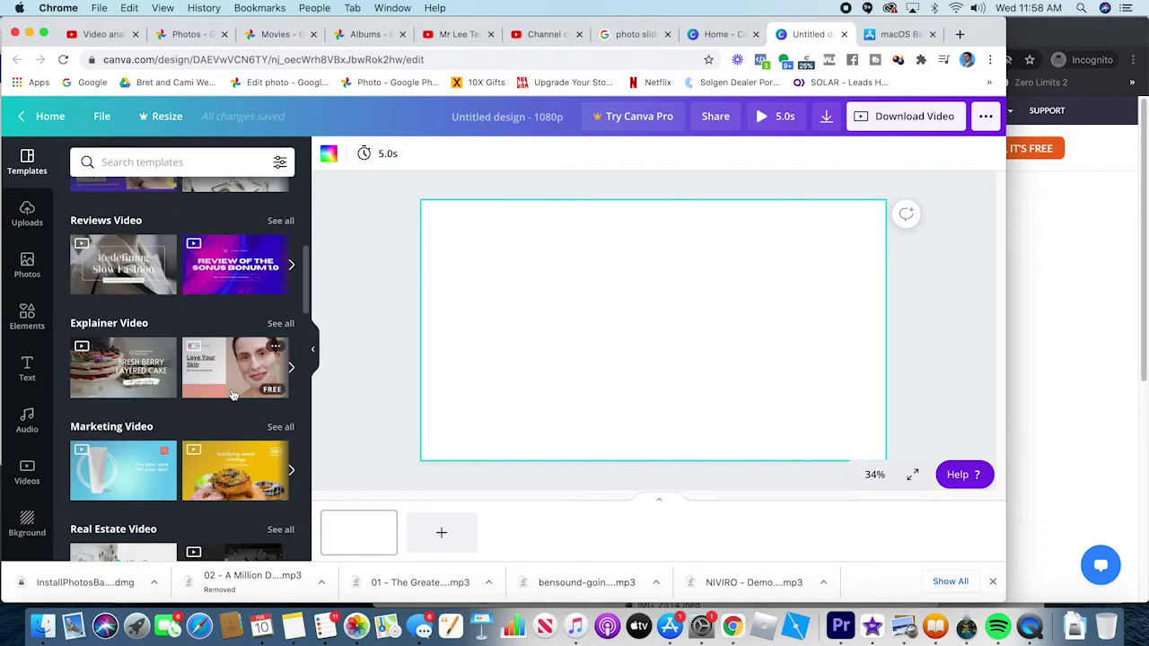
scroll(231, 393, up, 1)
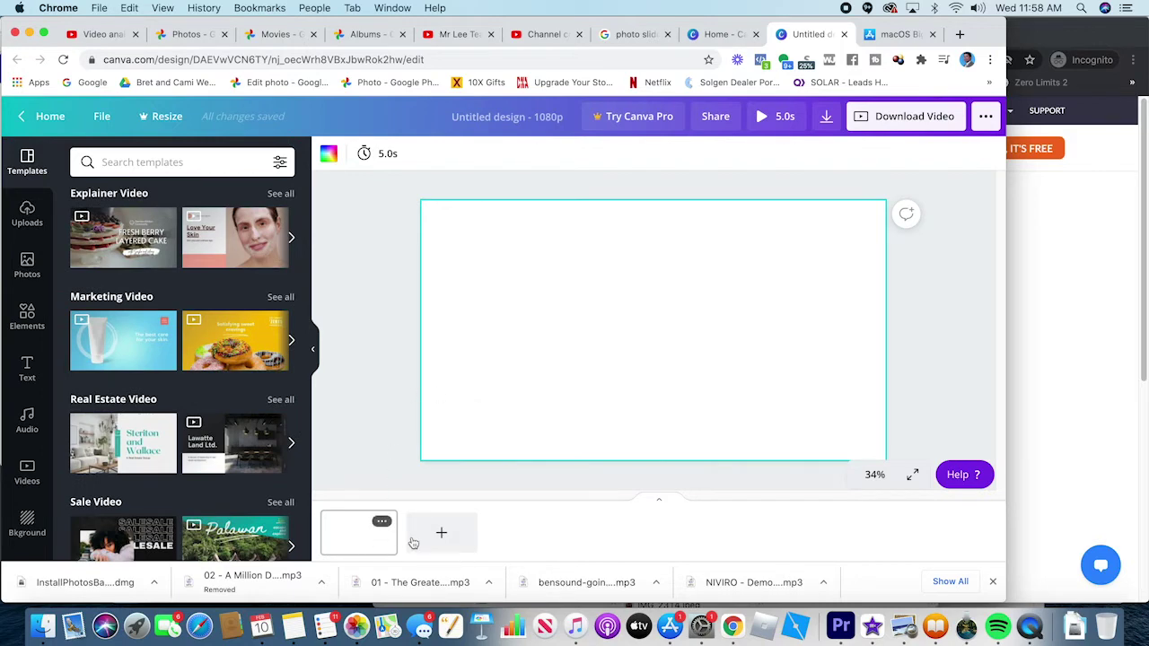
Upload media from the device and browse to the Documents > birthday slideshow folder
click(43, 213)
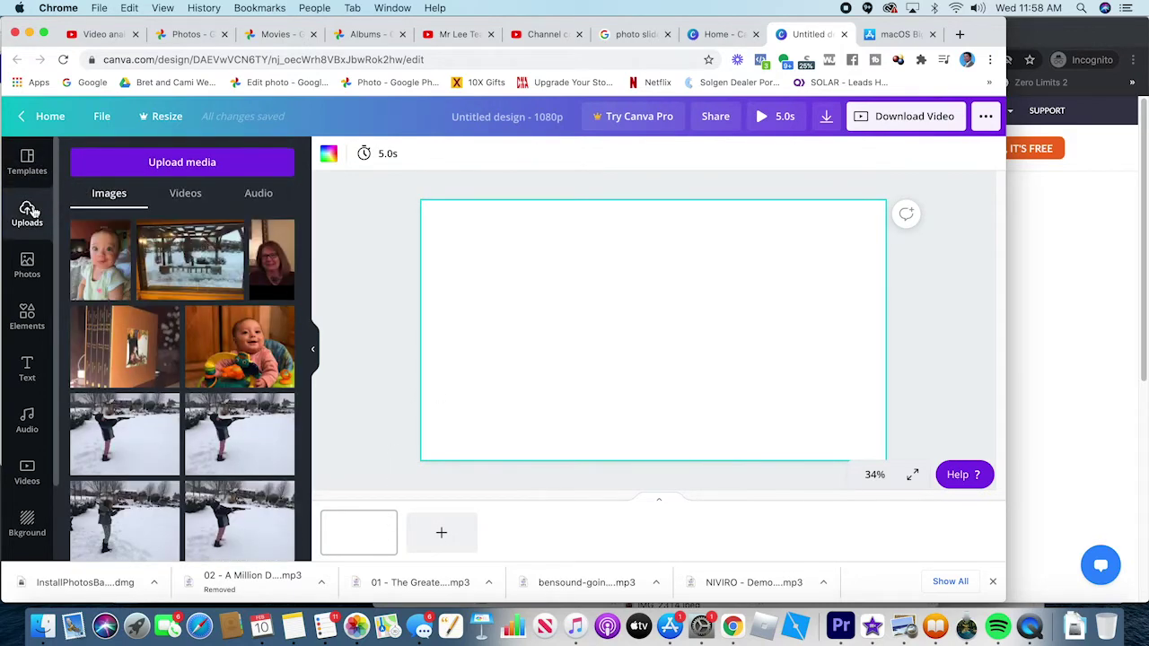
click(176, 166)
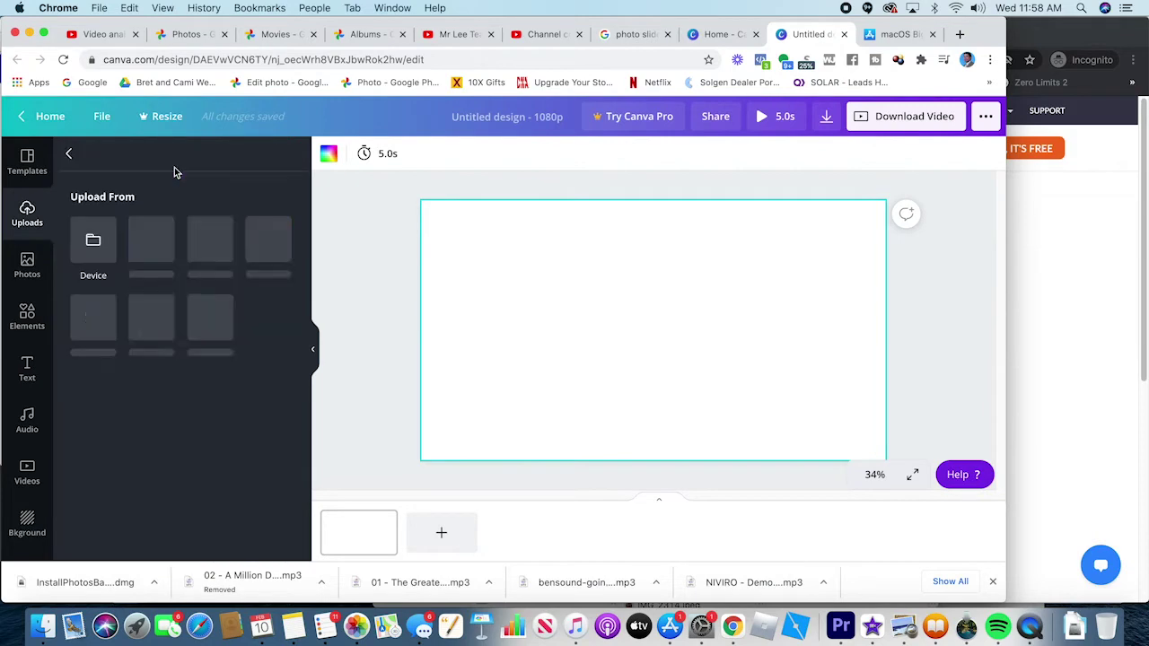
click(93, 249)
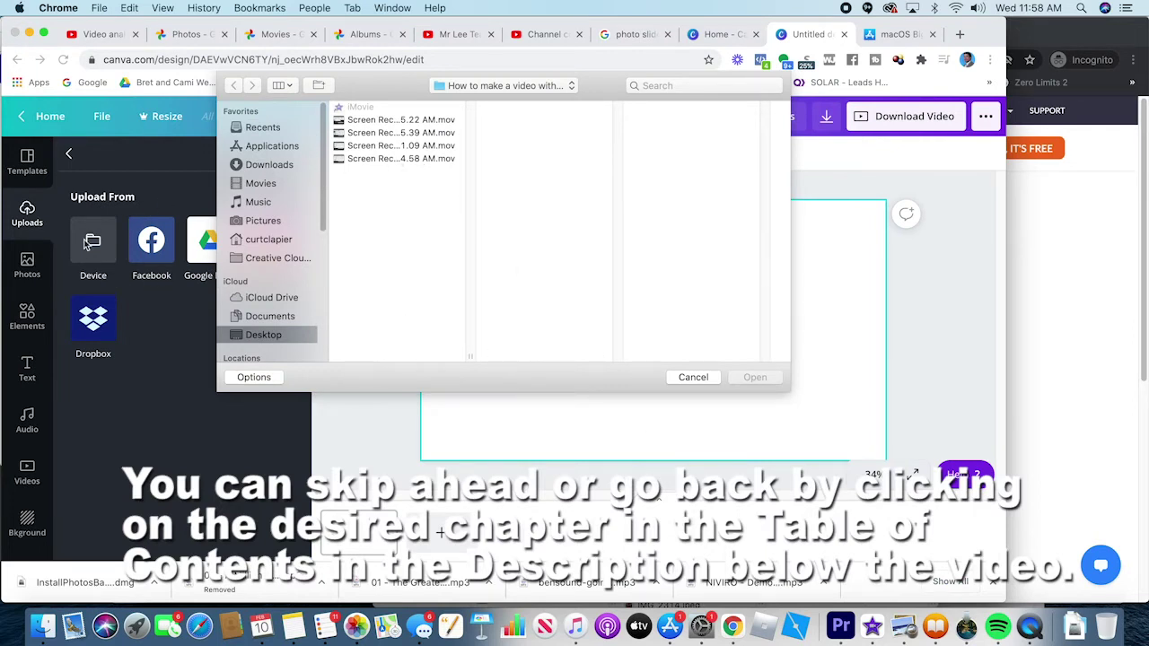
click(289, 319)
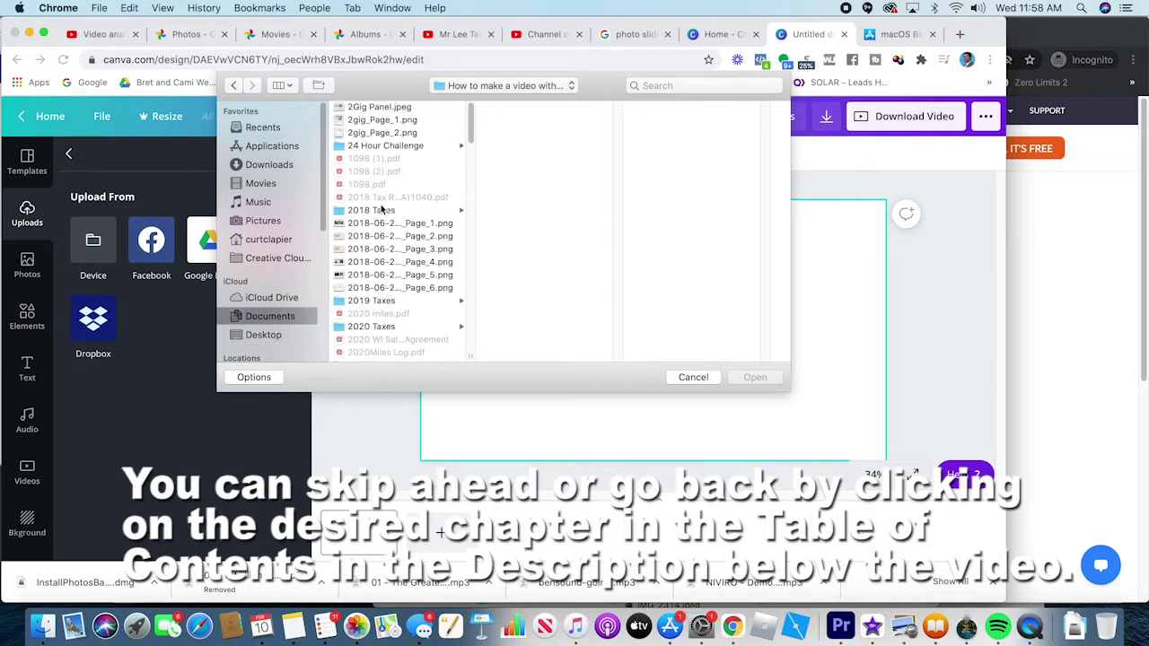
scroll(410, 260, down, 8)
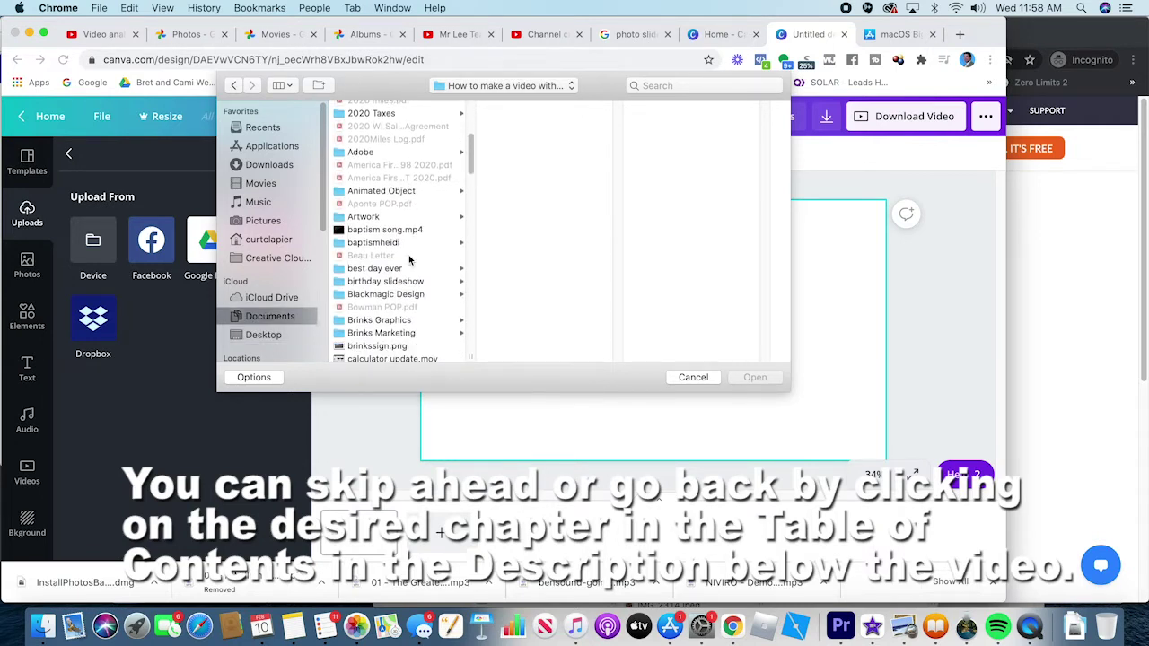
scroll(410, 259, down, 3)
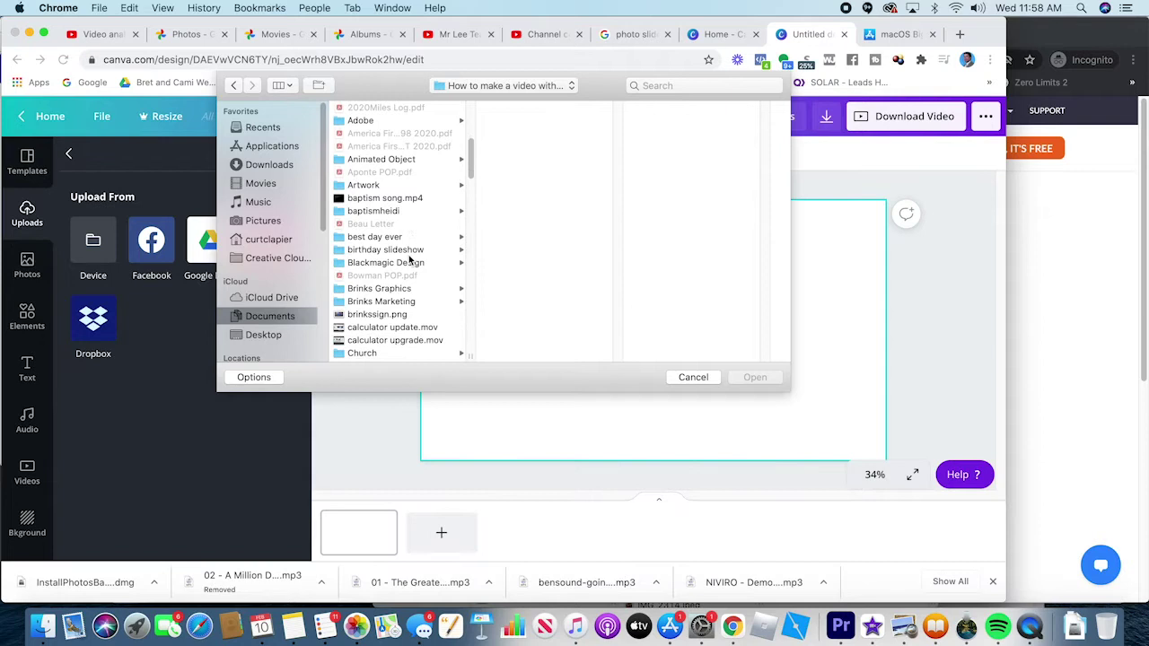
scroll(409, 259, down, 3)
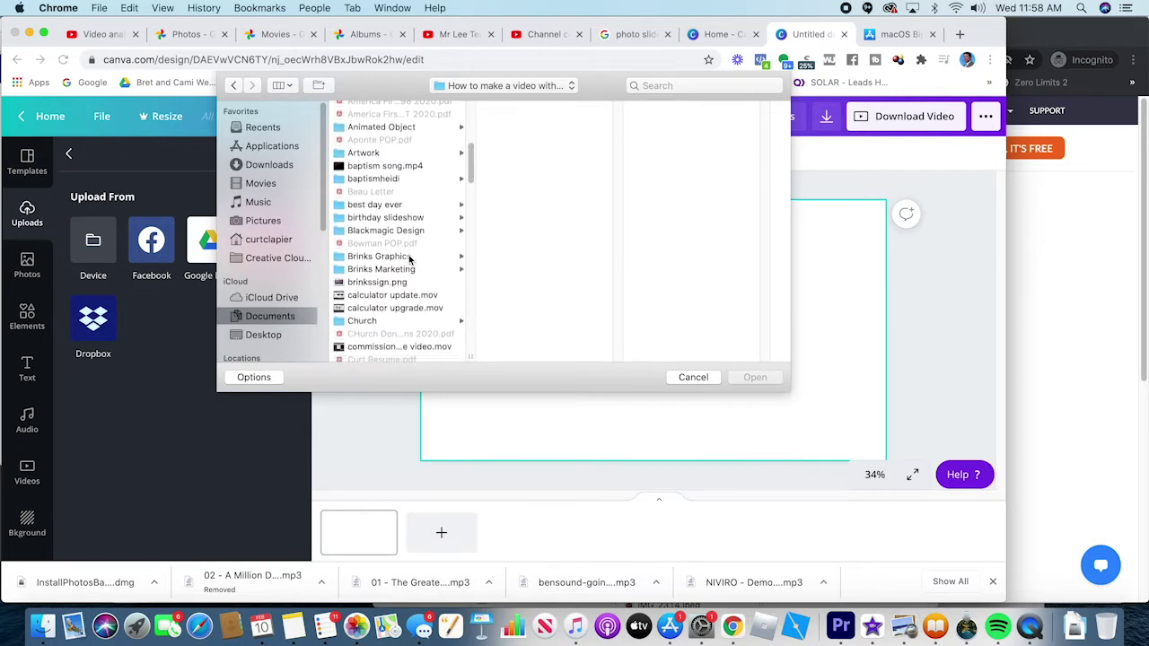
scroll(409, 259, down, 1)
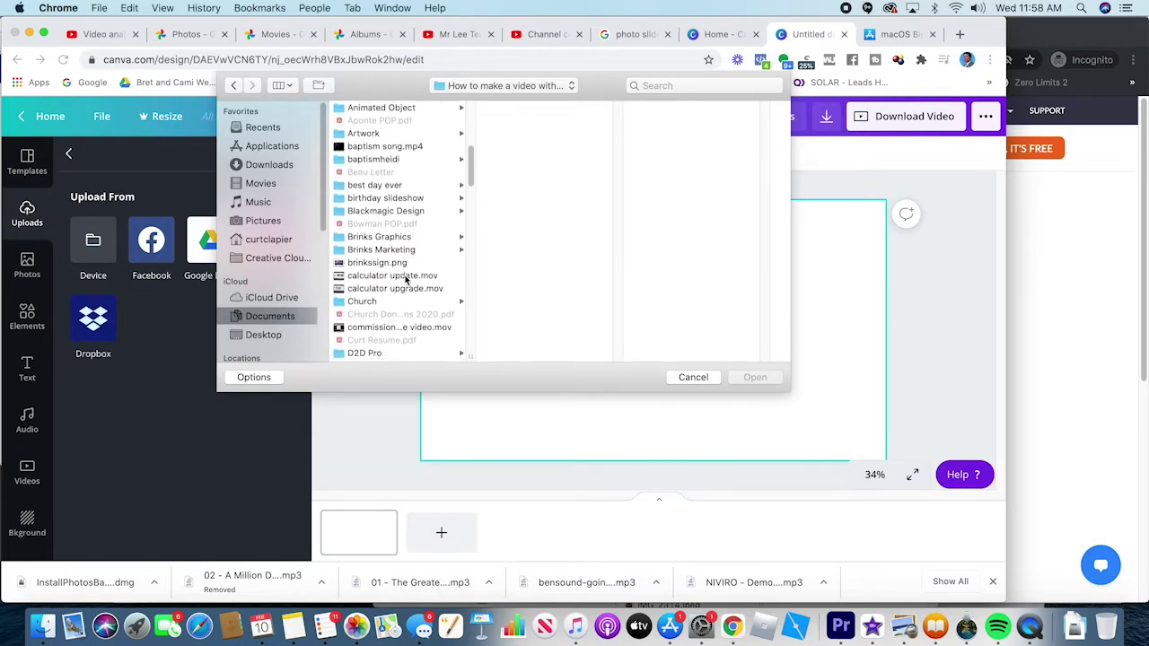
scroll(405, 278, down, 3)
scroll(405, 276, down, 5)
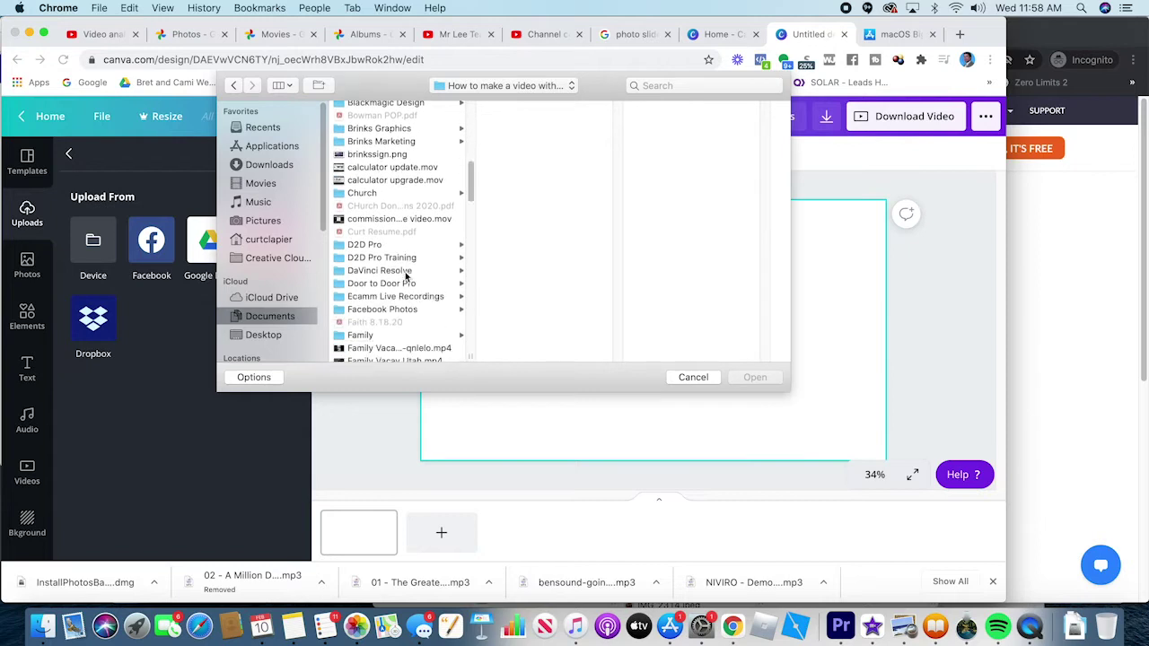
scroll(406, 277, up, 3)
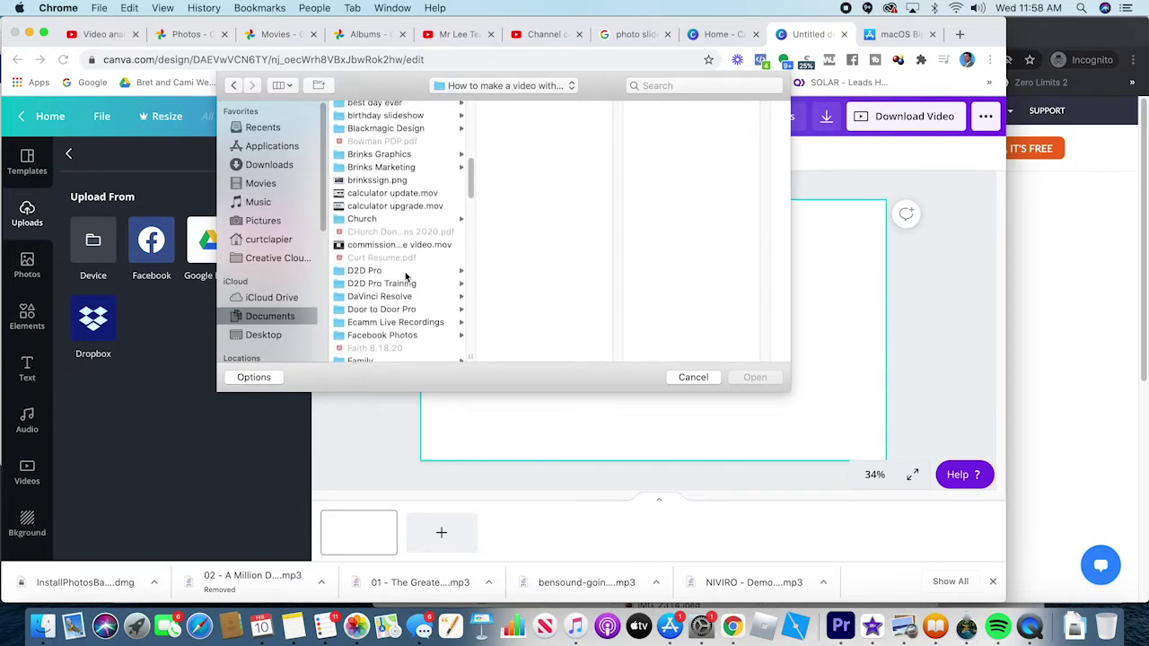
scroll(406, 277, up, 1)
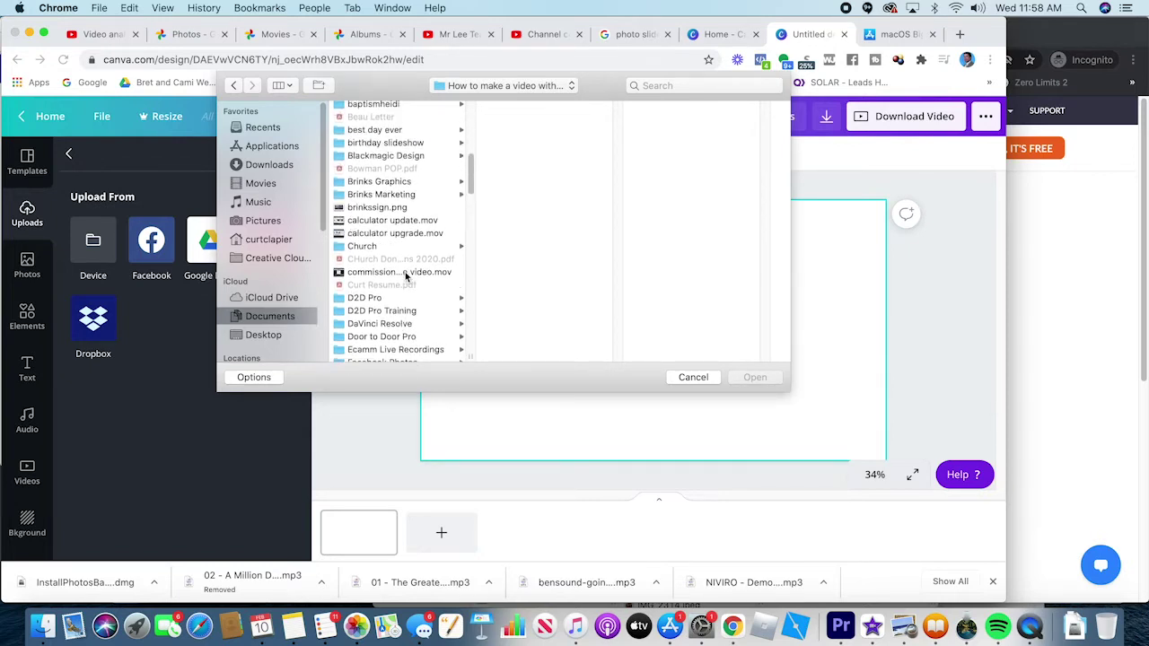
scroll(401, 205, up, 1)
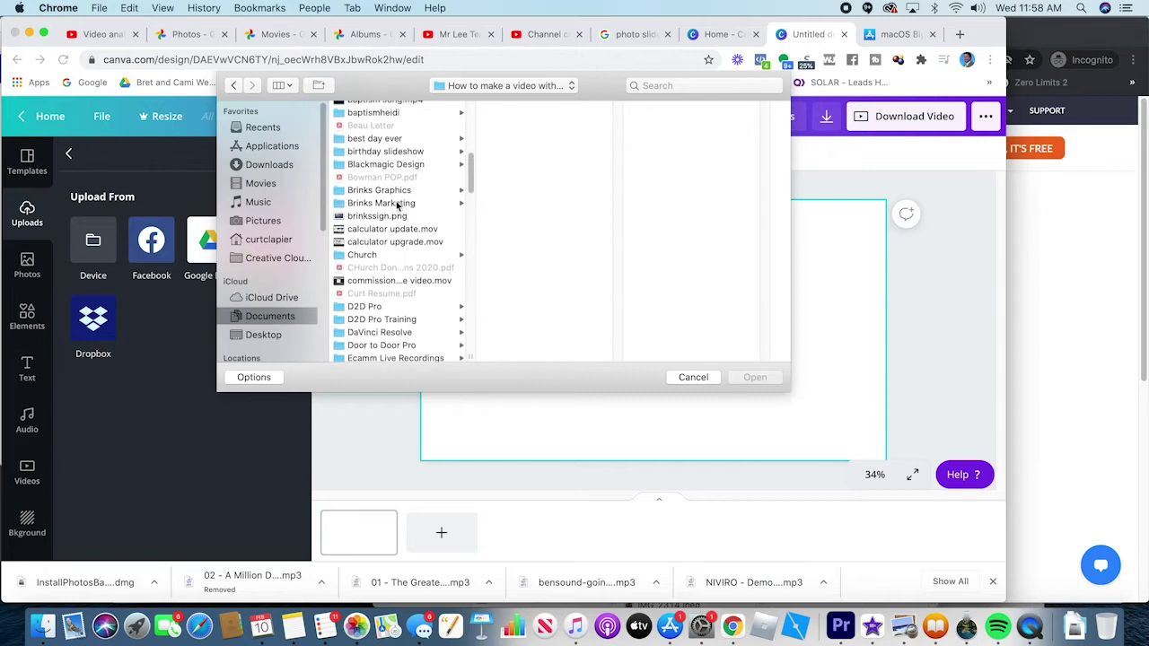
scroll(399, 206, up, 1)
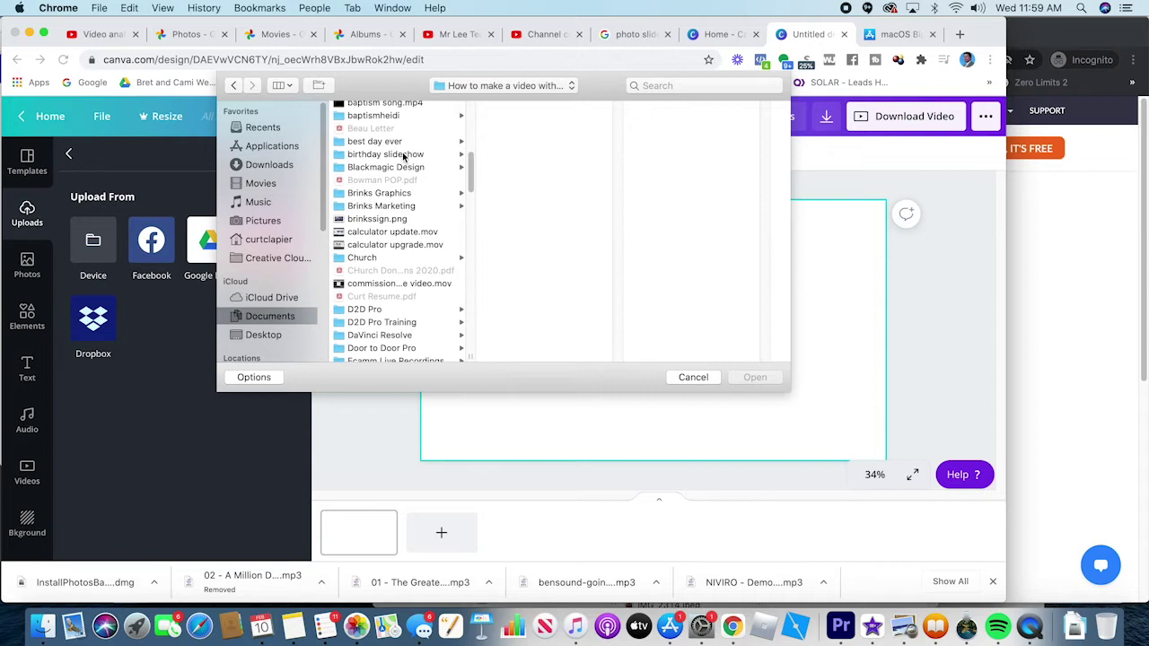
click(404, 158)
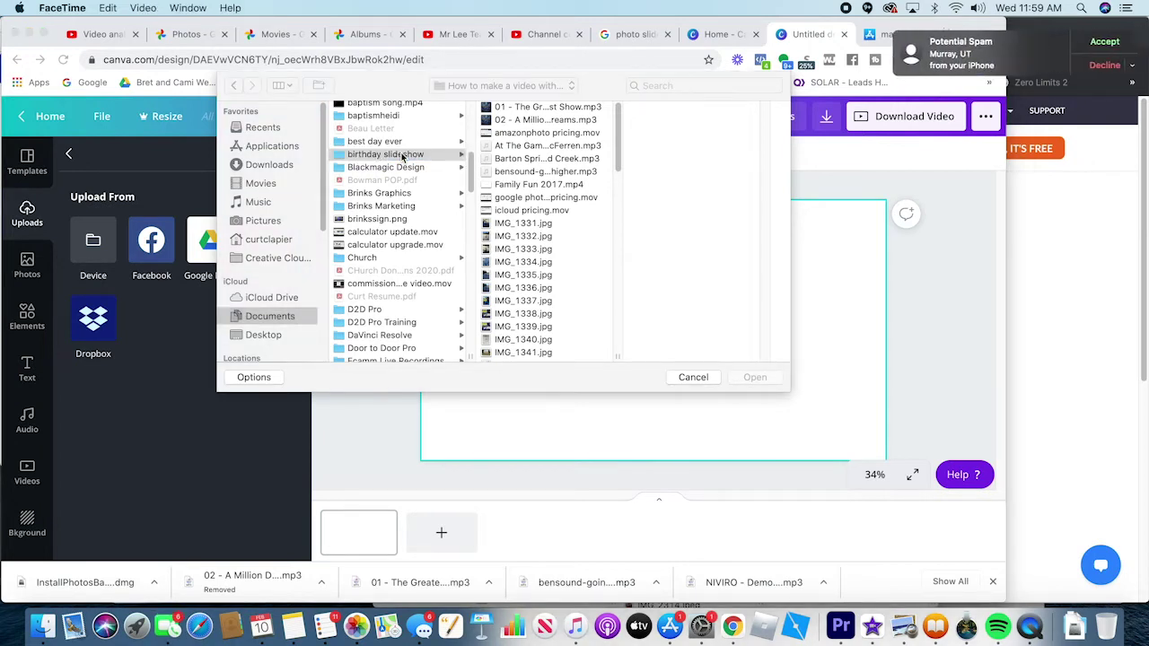
Decline the FaceTime call, then select IMG_1331.jpg through IMG_1340.jpg and upload them
click(1098, 69)
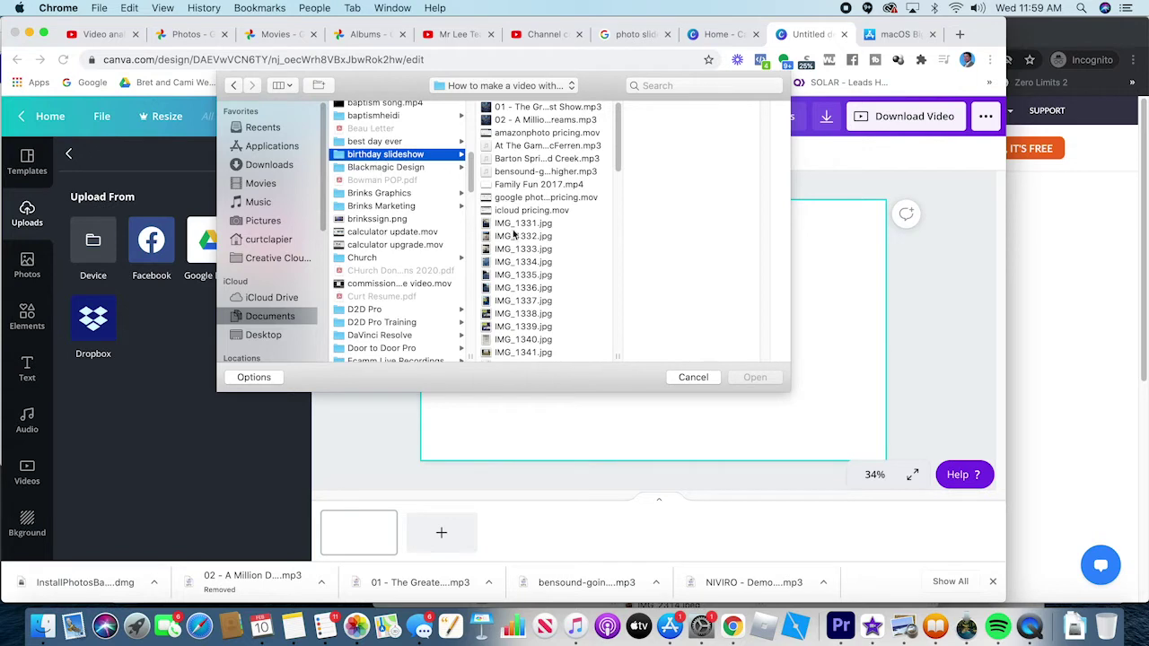
click(520, 224)
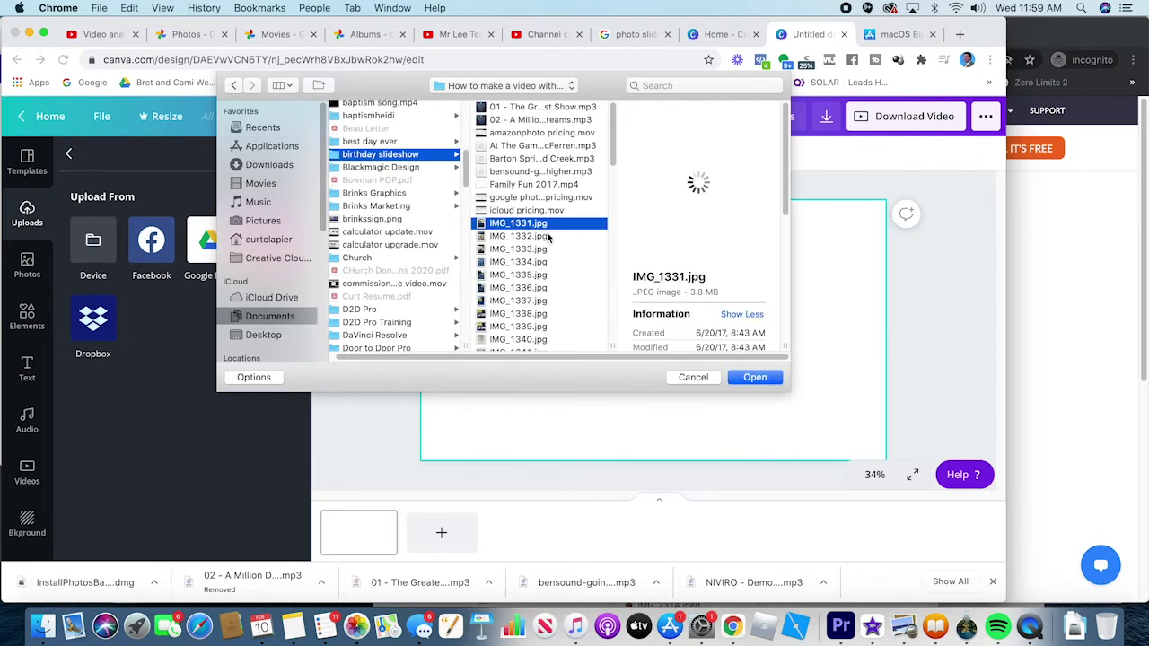
shift+click(525, 329)
shift+click(529, 340)
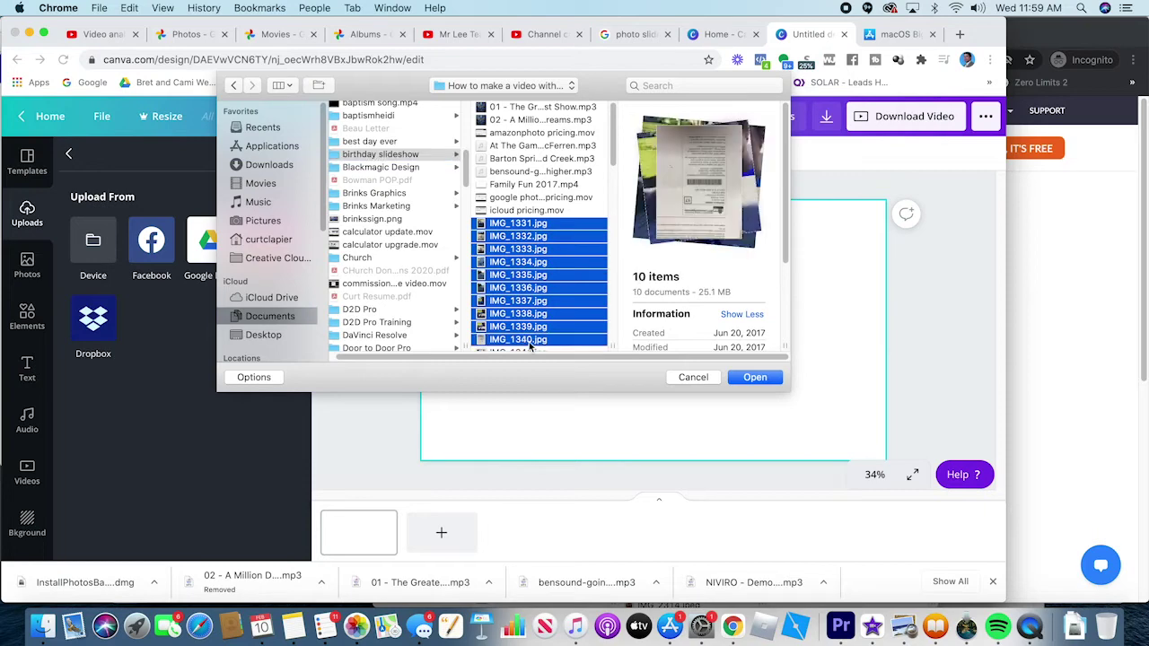
click(754, 377)
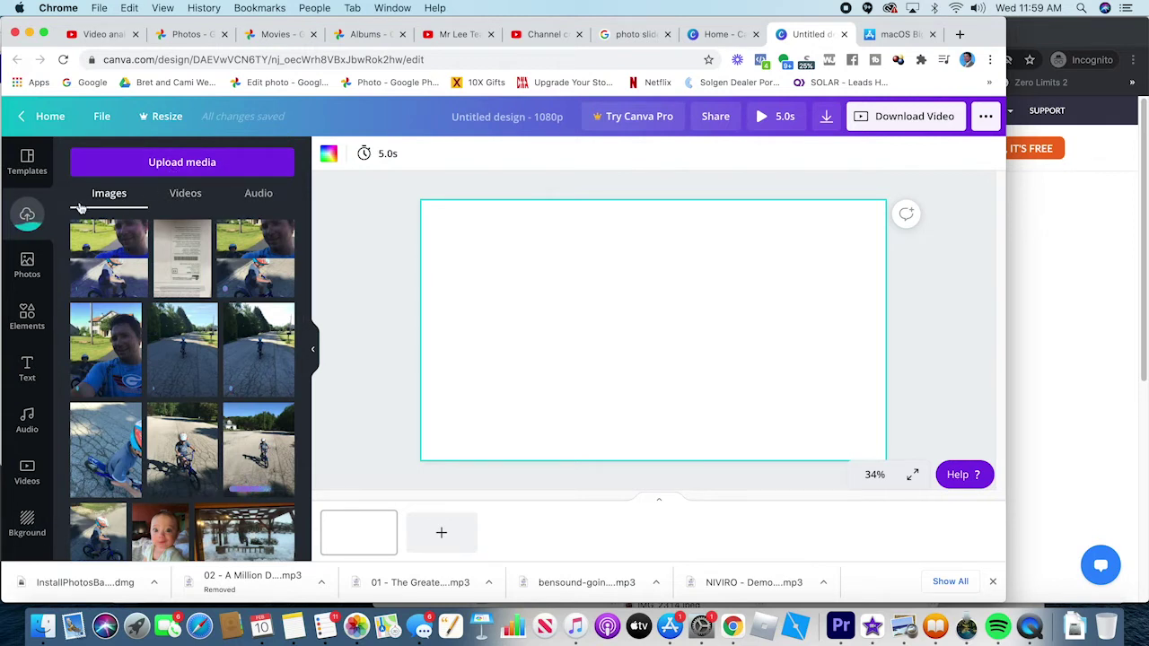
Connect Instagram as a media source and allow Canva access to its photos
click(187, 164)
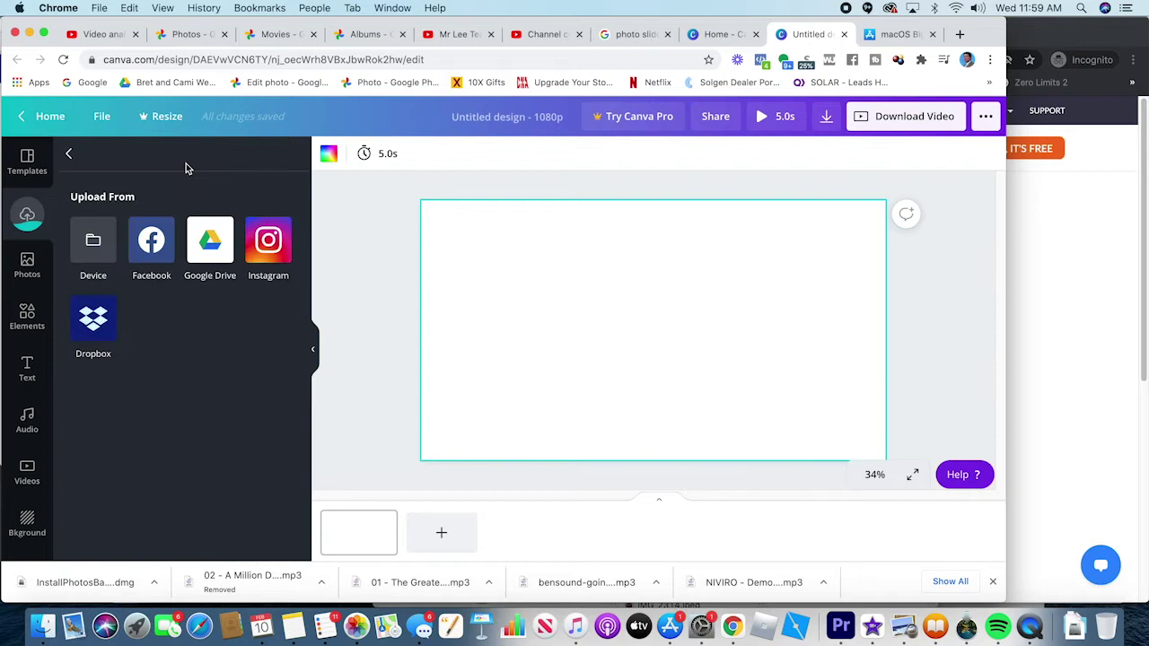
click(268, 251)
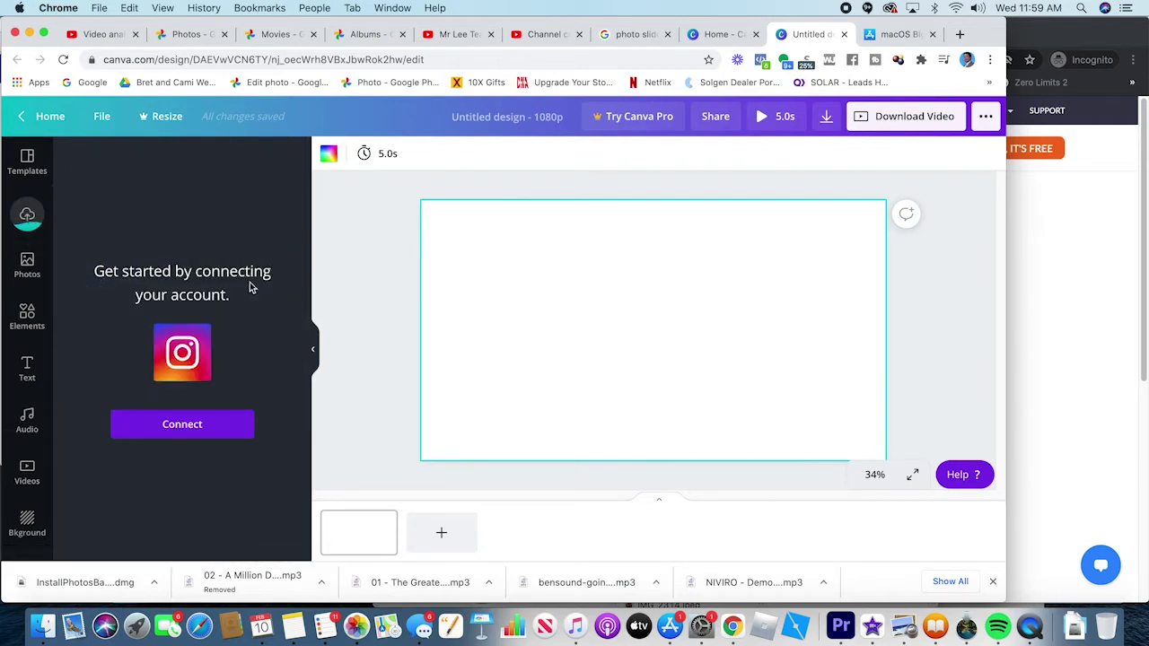
click(207, 429)
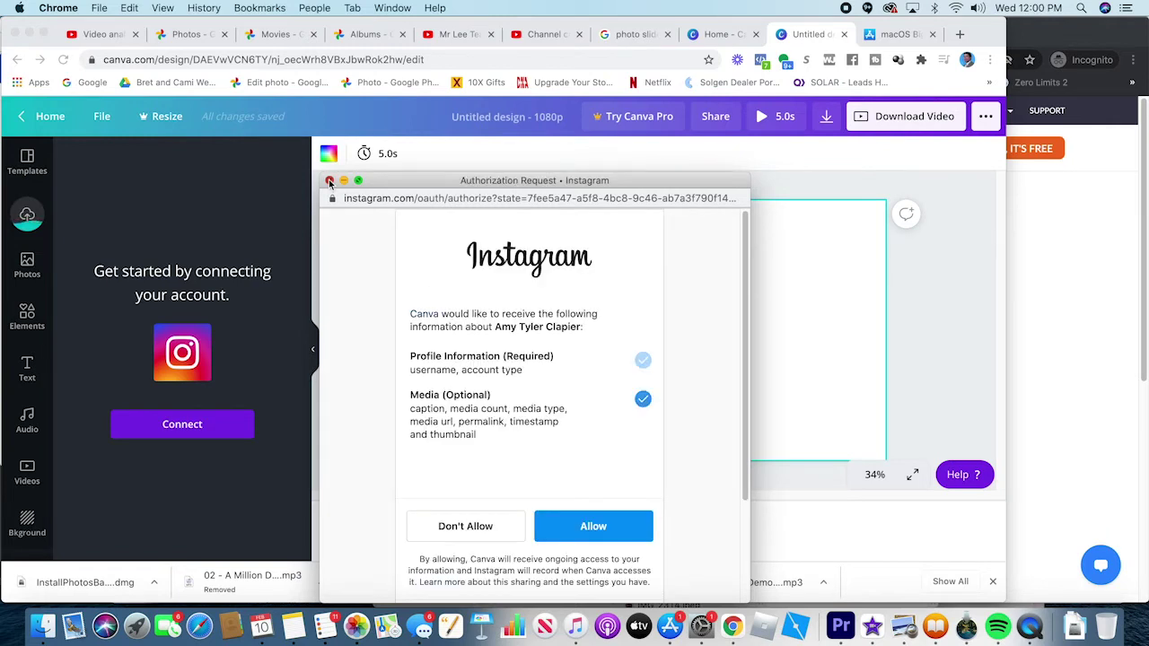
click(594, 527)
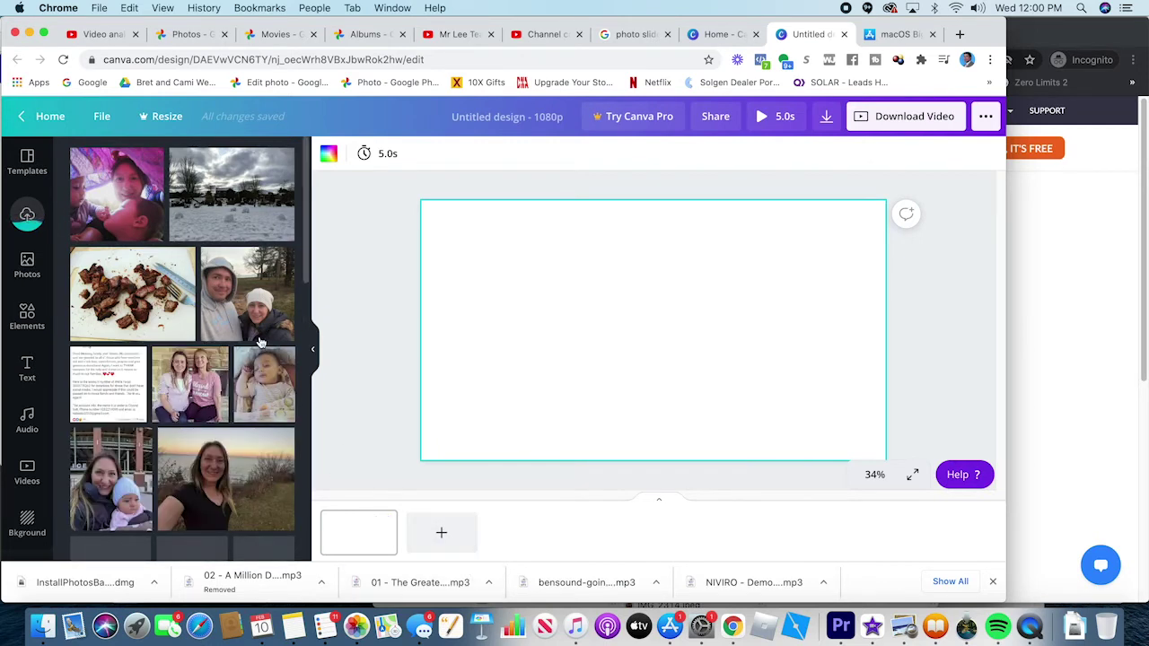
Add the purple, snow, couple and Blessed Grandma photos as pages 1–4
drag(116, 193, 363, 534)
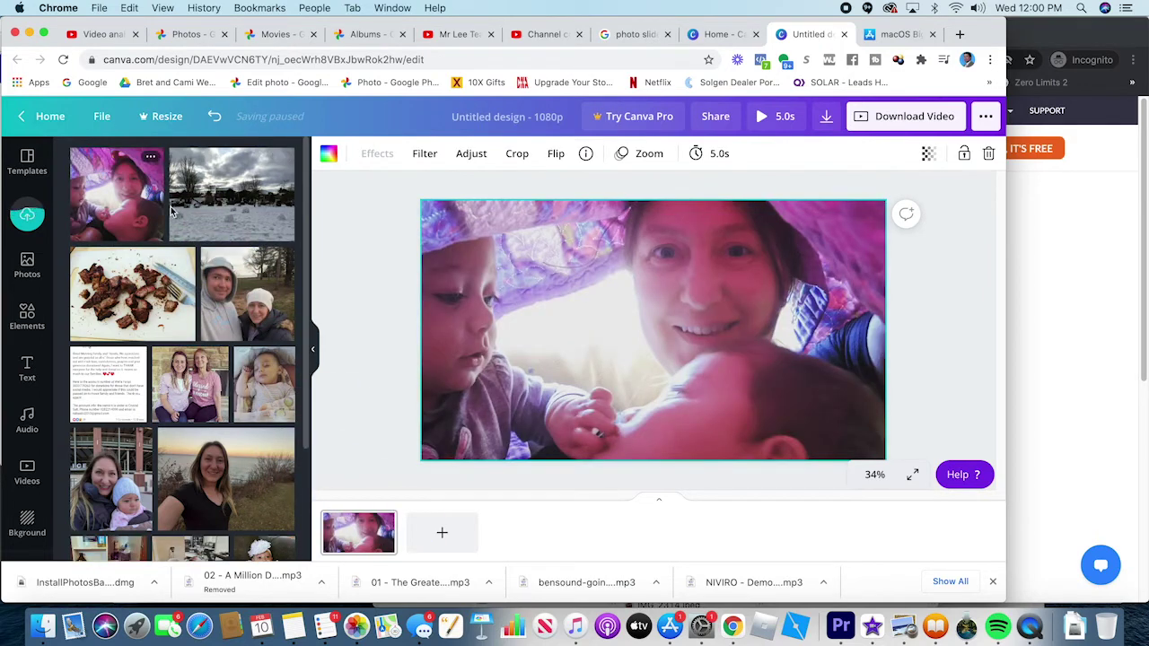
drag(218, 206, 457, 529)
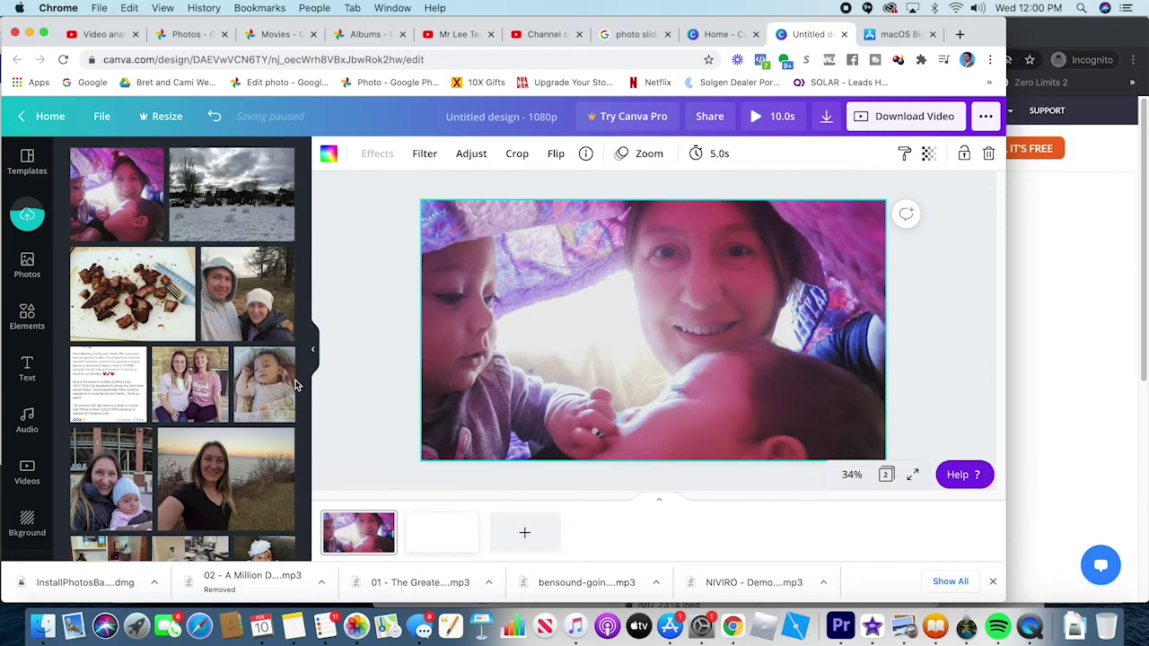
drag(262, 320, 541, 547)
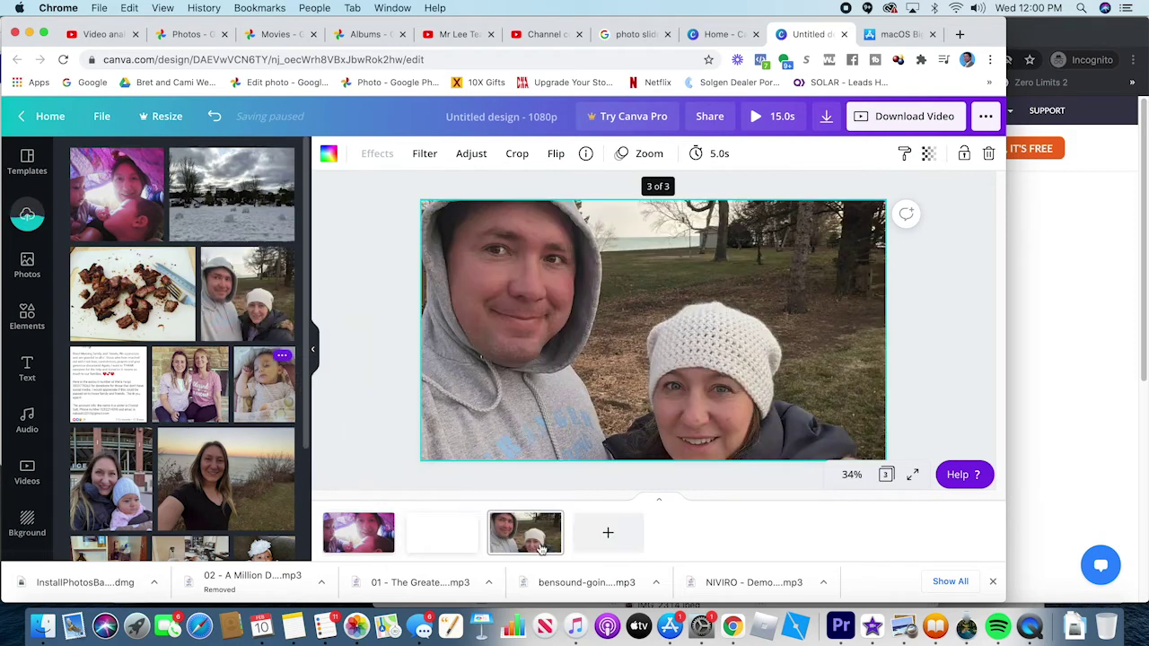
click(441, 532)
mouse_move(247, 293)
mouse_down()
mouse_move(391, 502)
mouse_move(315, 493)
mouse_move(240, 285)
mouse_up()
drag(187, 380, 631, 529)
Add the sunset, sleeping baby, mom-and-baby, dancing girl and kids photos as pages 5–9
drag(245, 484, 699, 534)
drag(275, 391, 771, 529)
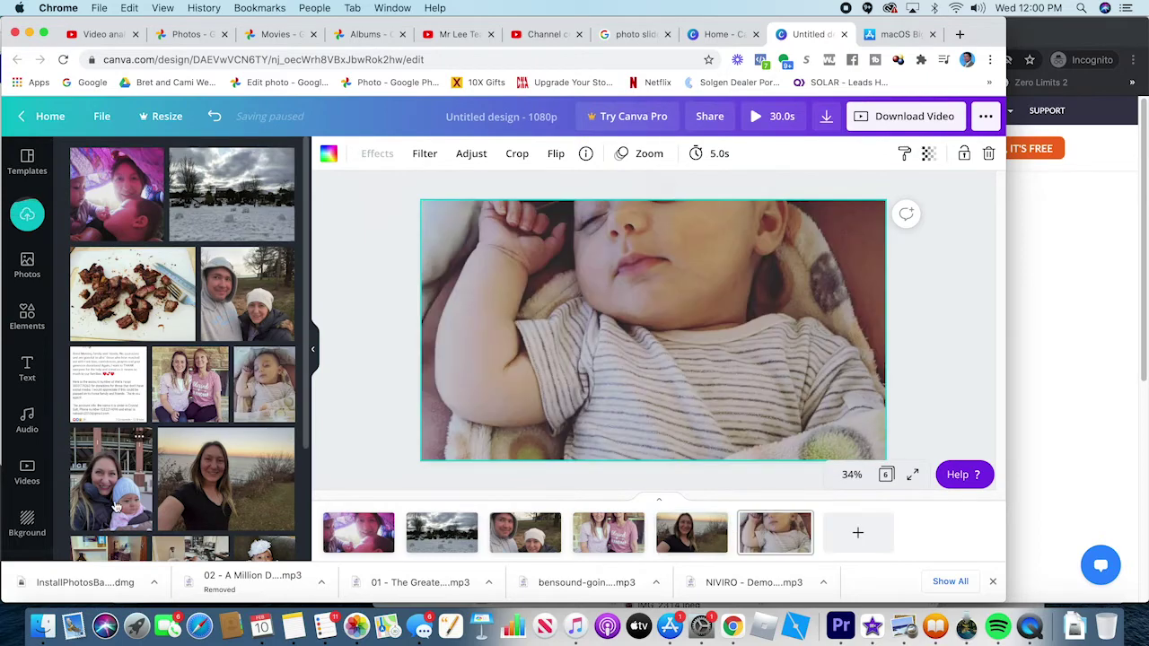
drag(164, 509, 857, 530)
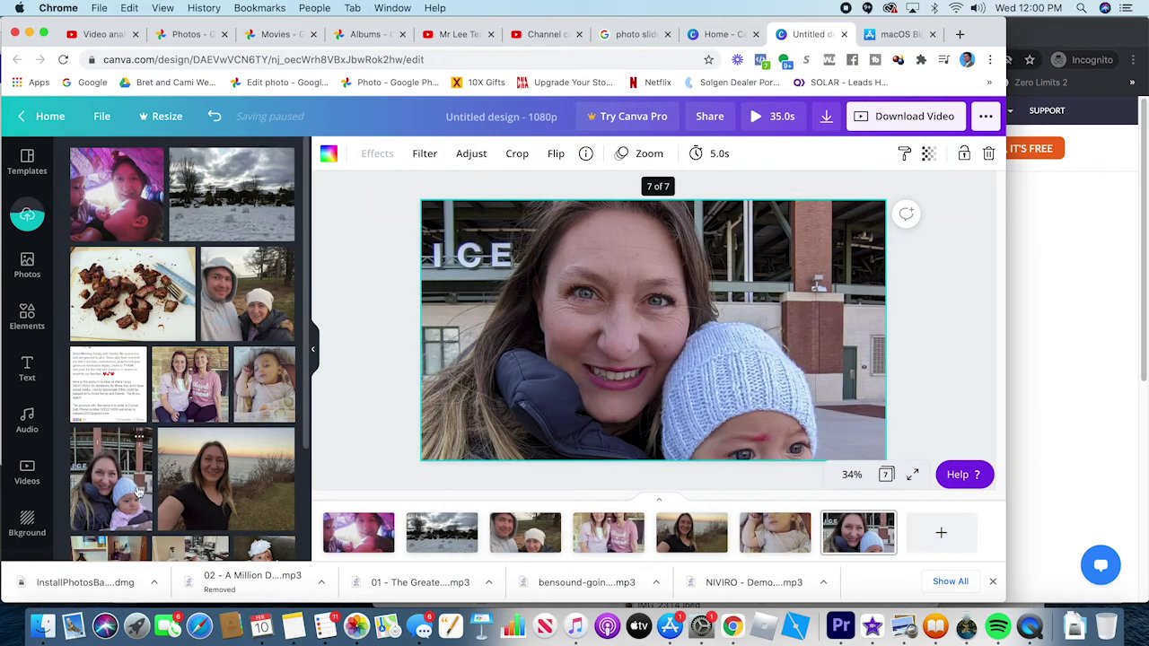
scroll(134, 449, down, 5)
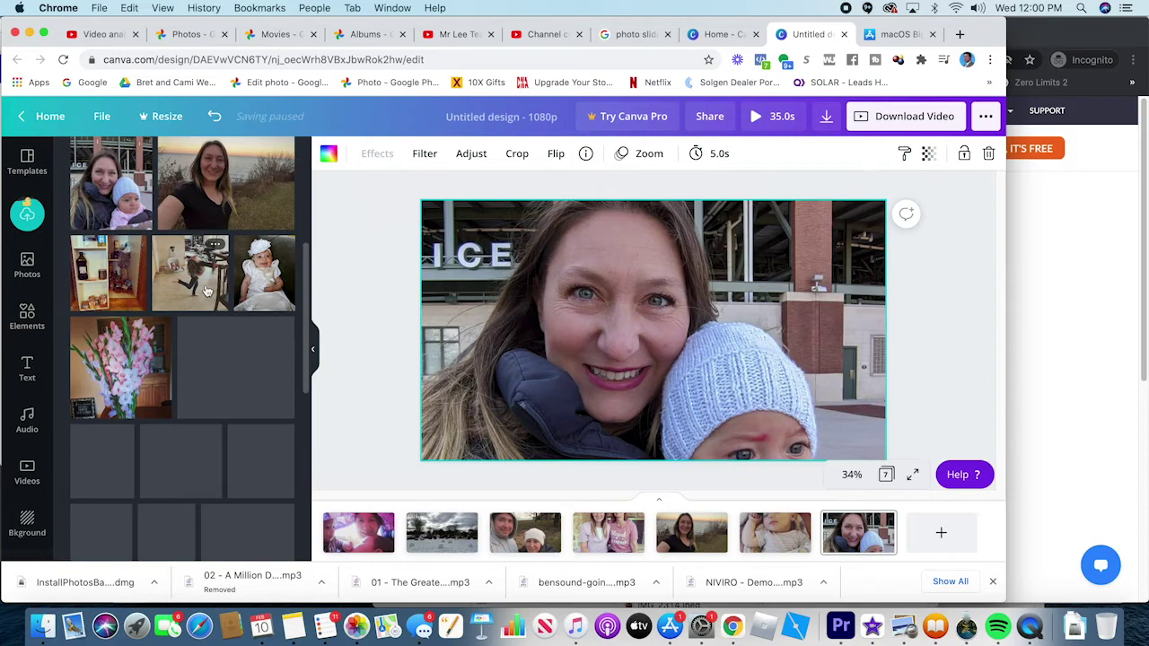
drag(207, 290, 853, 538)
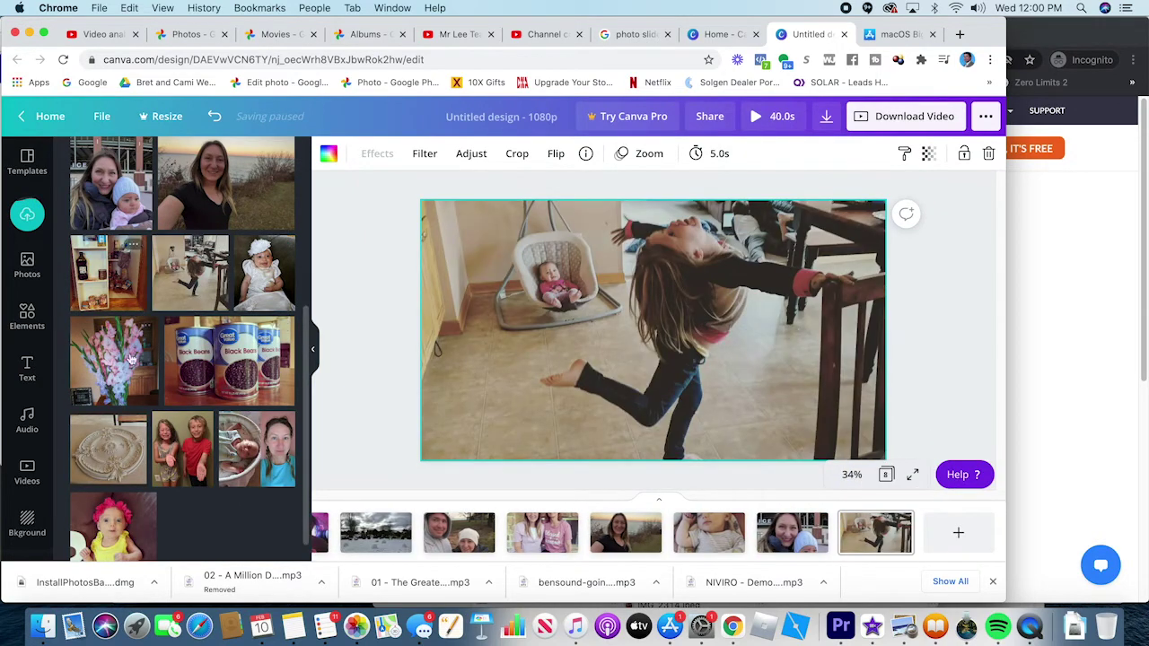
drag(434, 480, 958, 532)
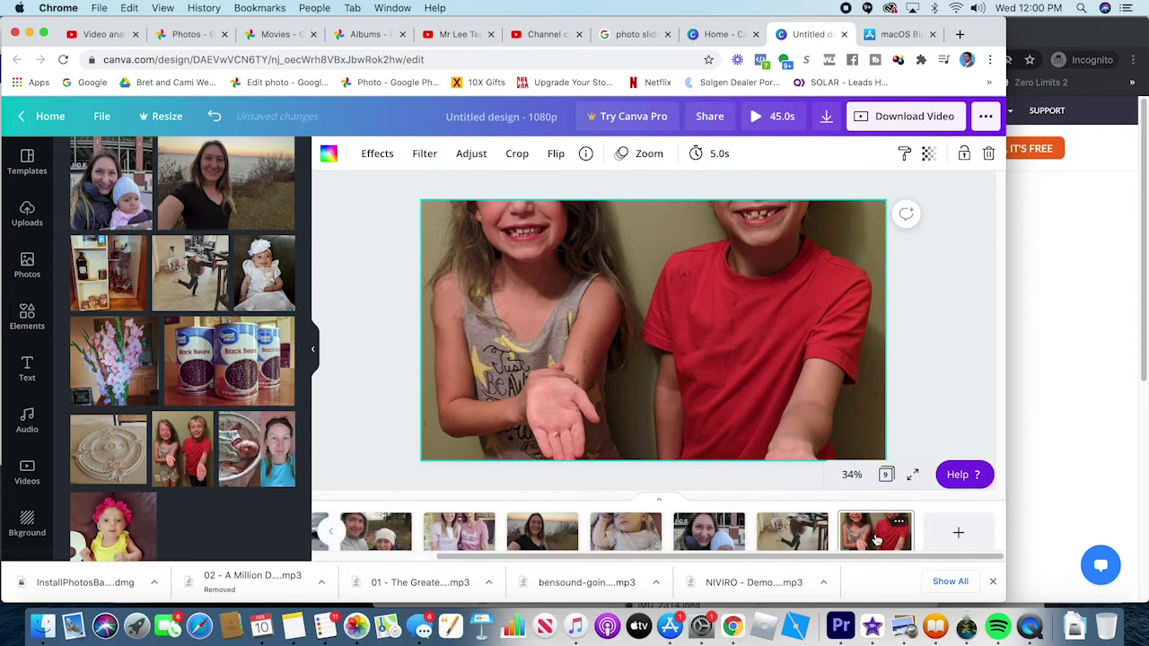
Move the kids photo down within its frame so the faces show
click(778, 380)
double_click(689, 361)
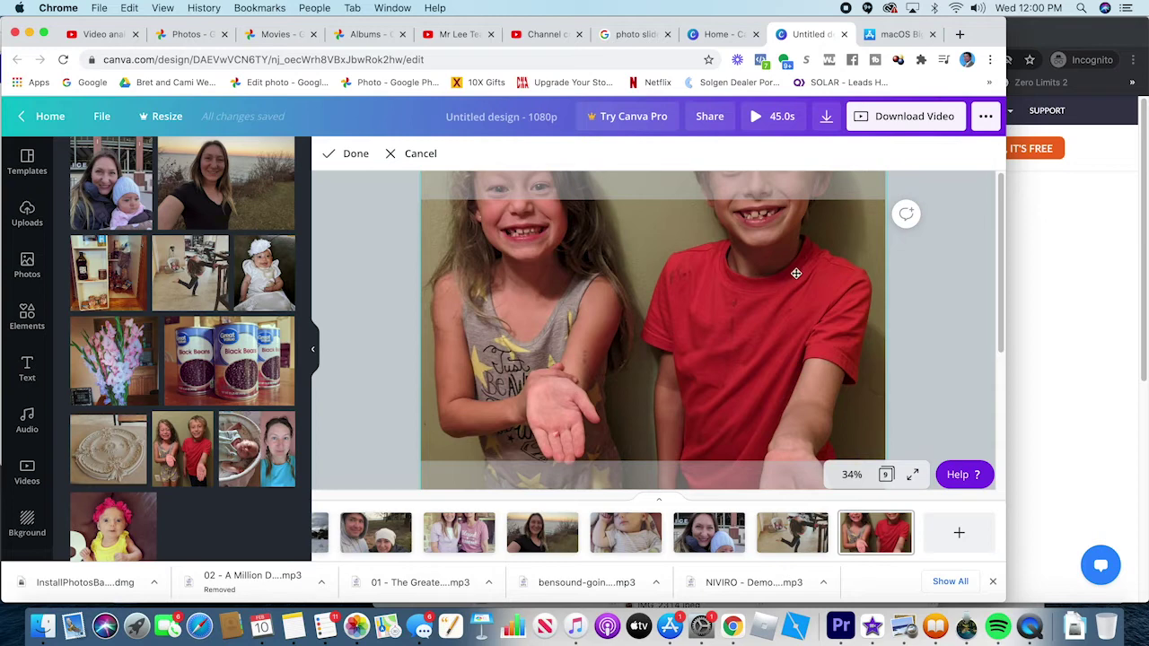
drag(796, 273, 789, 398)
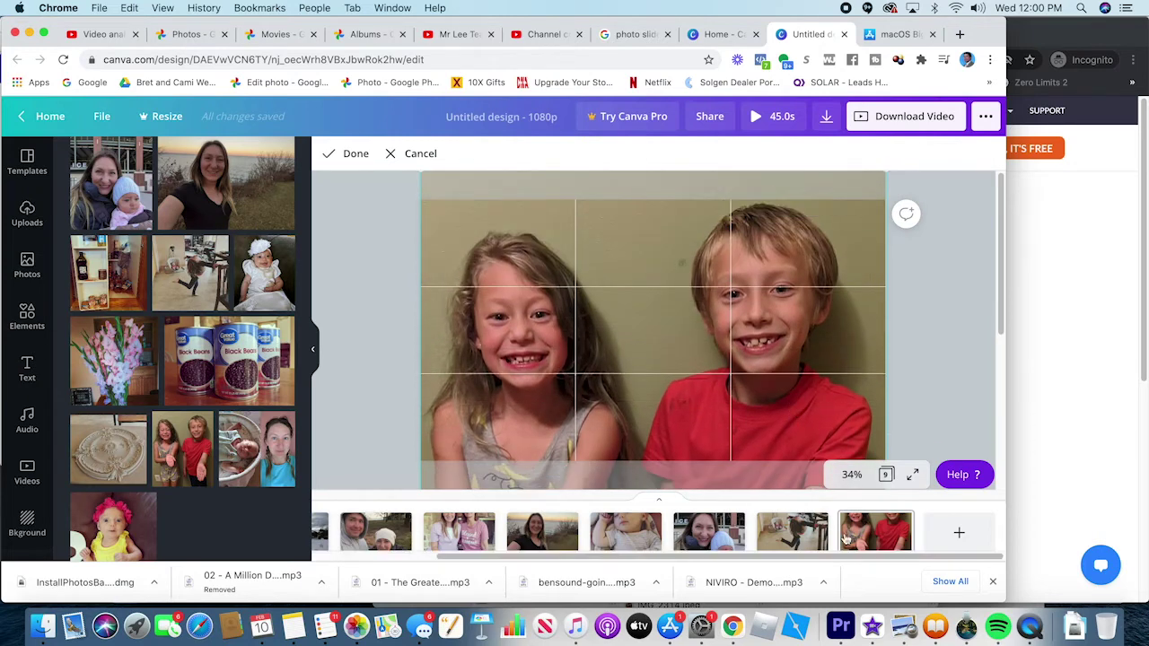
click(795, 536)
Shift the dancing girl photo within its frame, then add a blank tenth page
click(702, 272)
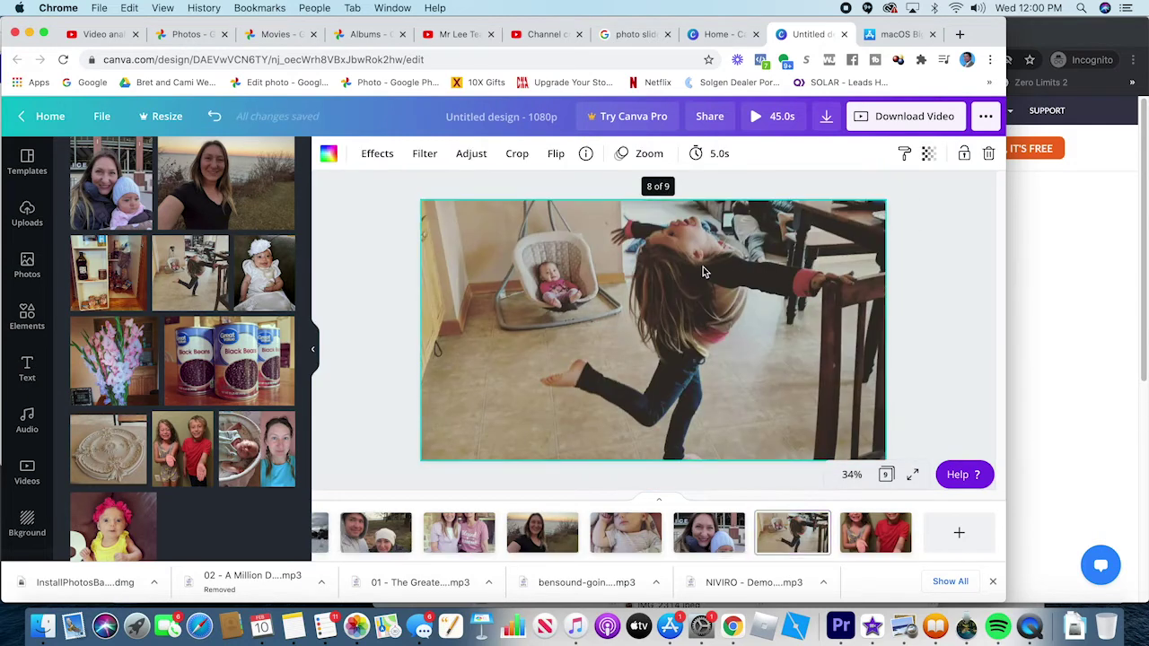
double_click(751, 369)
mouse_move(749, 363)
mouse_down()
mouse_move(749, 377)
mouse_move(751, 342)
mouse_up()
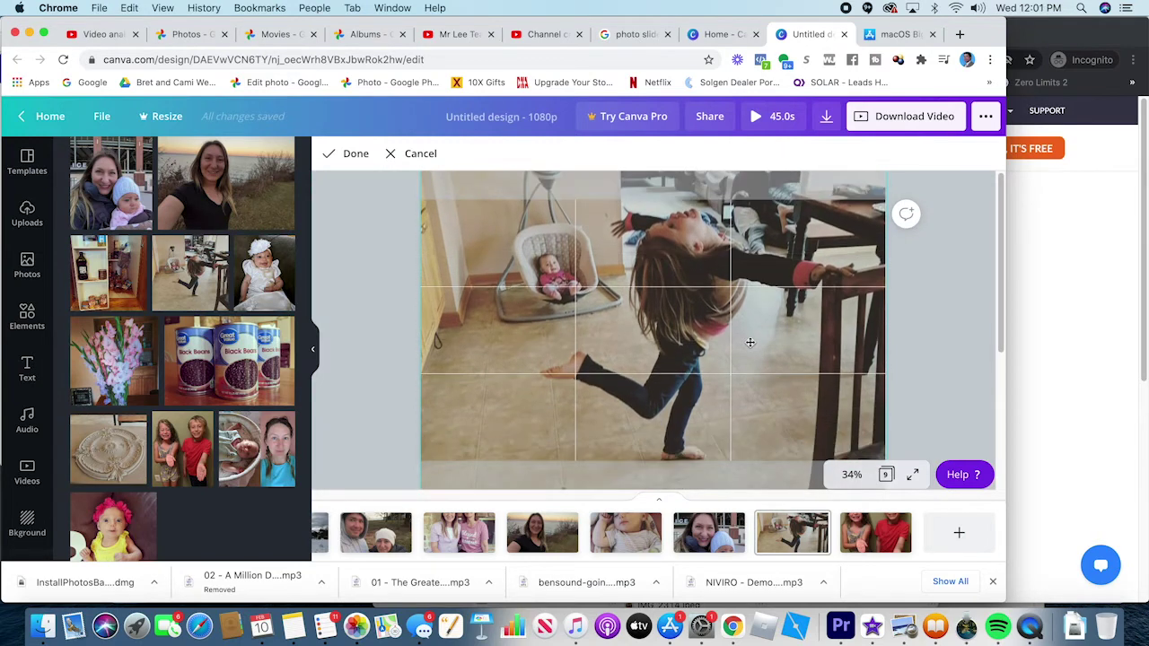
click(643, 528)
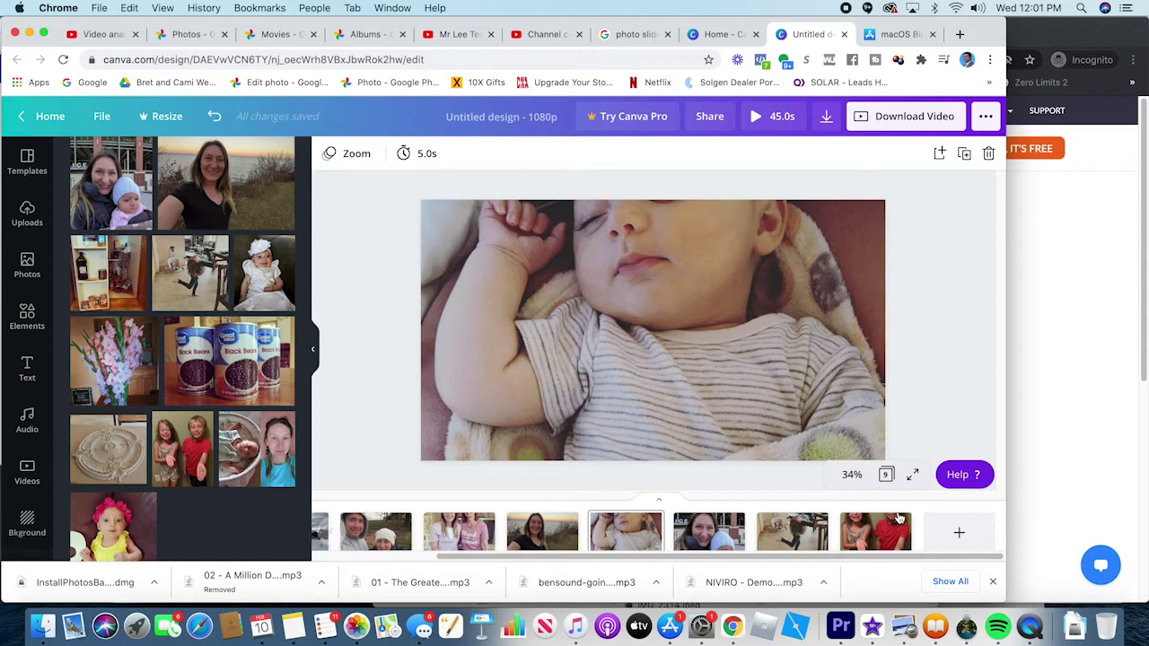
click(958, 536)
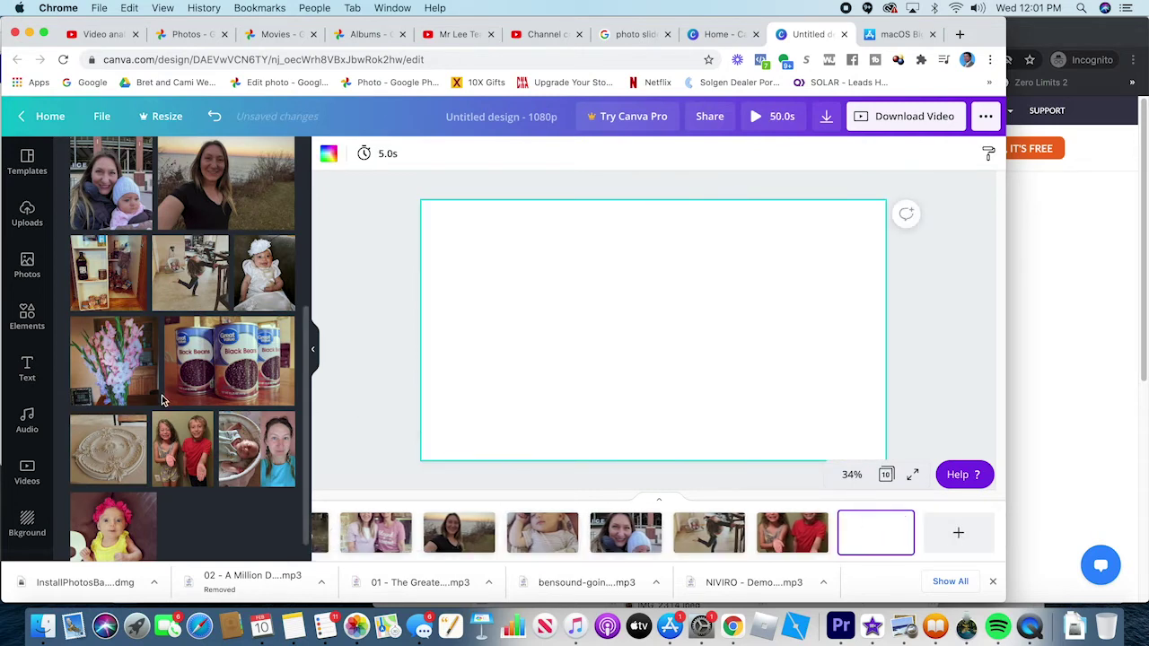
Place the pink gladiolus photo on page 10, enlarged to fill the slide's height
drag(122, 377, 641, 280)
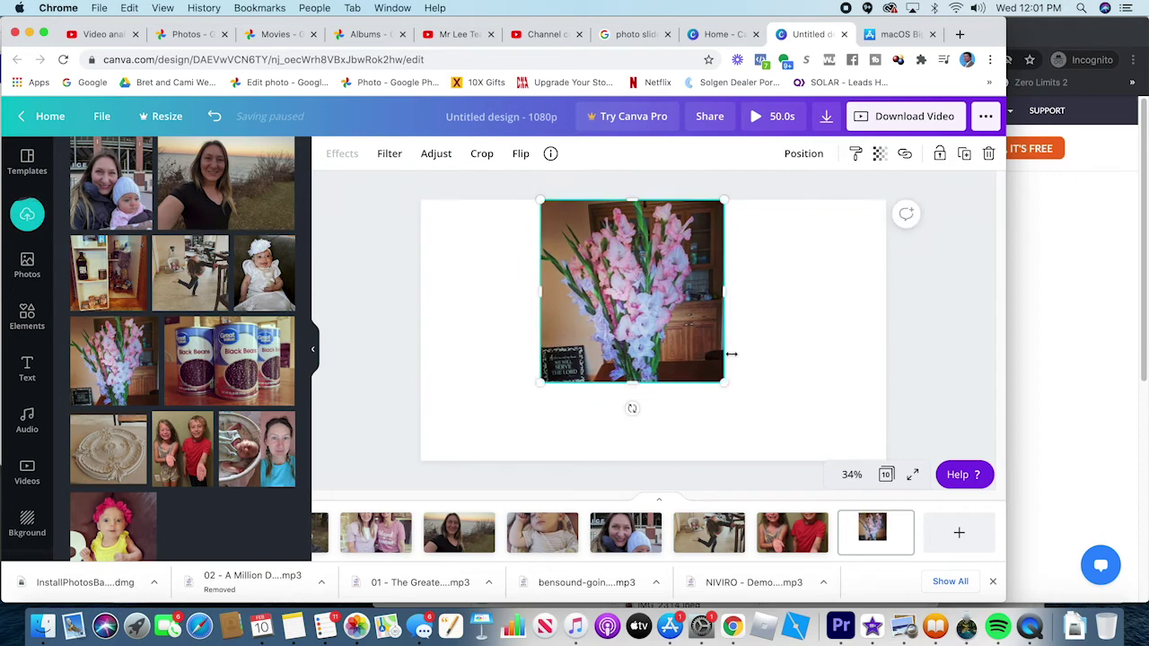
mouse_move(727, 385)
mouse_down()
mouse_move(791, 498)
mouse_move(724, 393)
mouse_up()
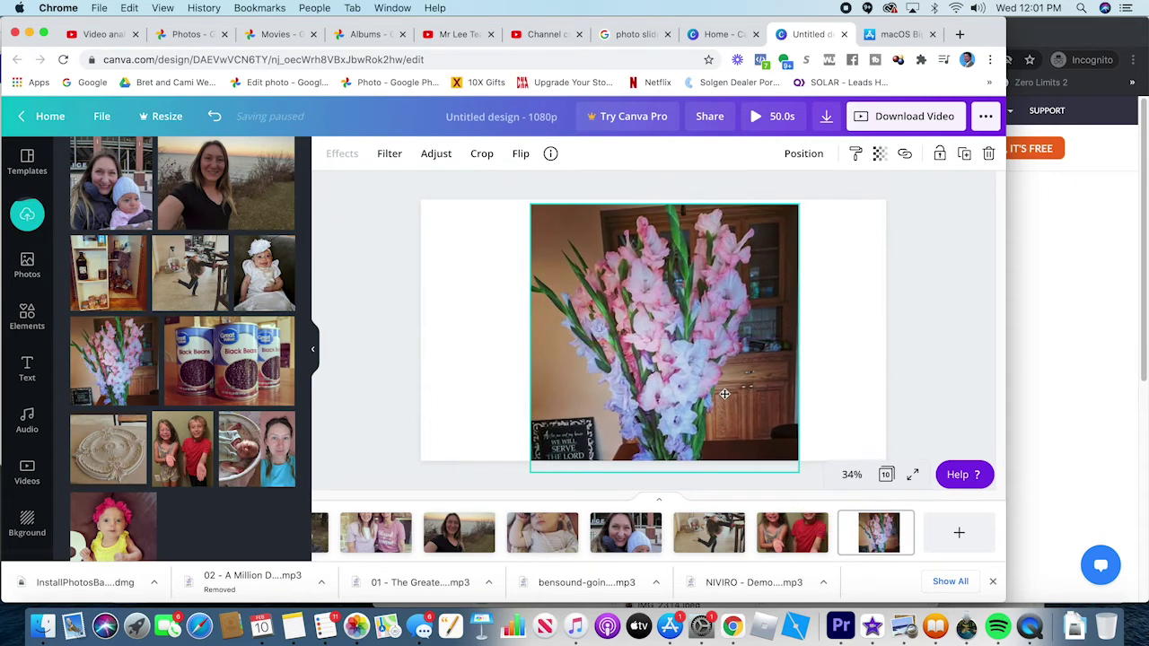
click(827, 538)
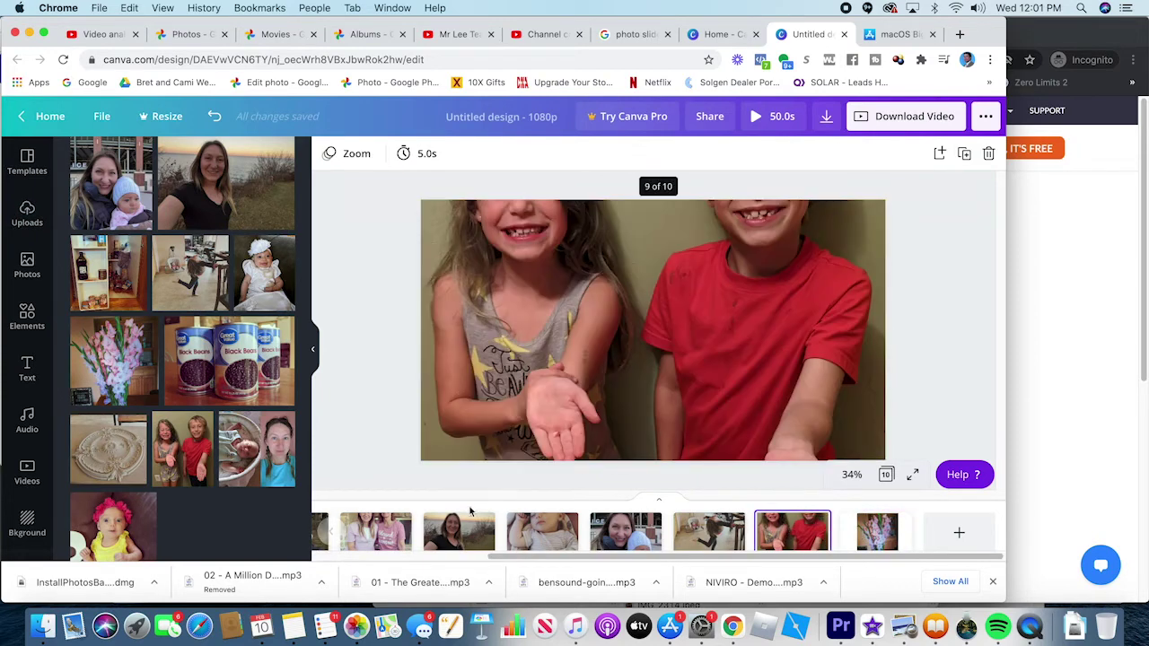
Go to page 4 and move the Blessed Grandma photo down in its frame
click(330, 532)
click(333, 537)
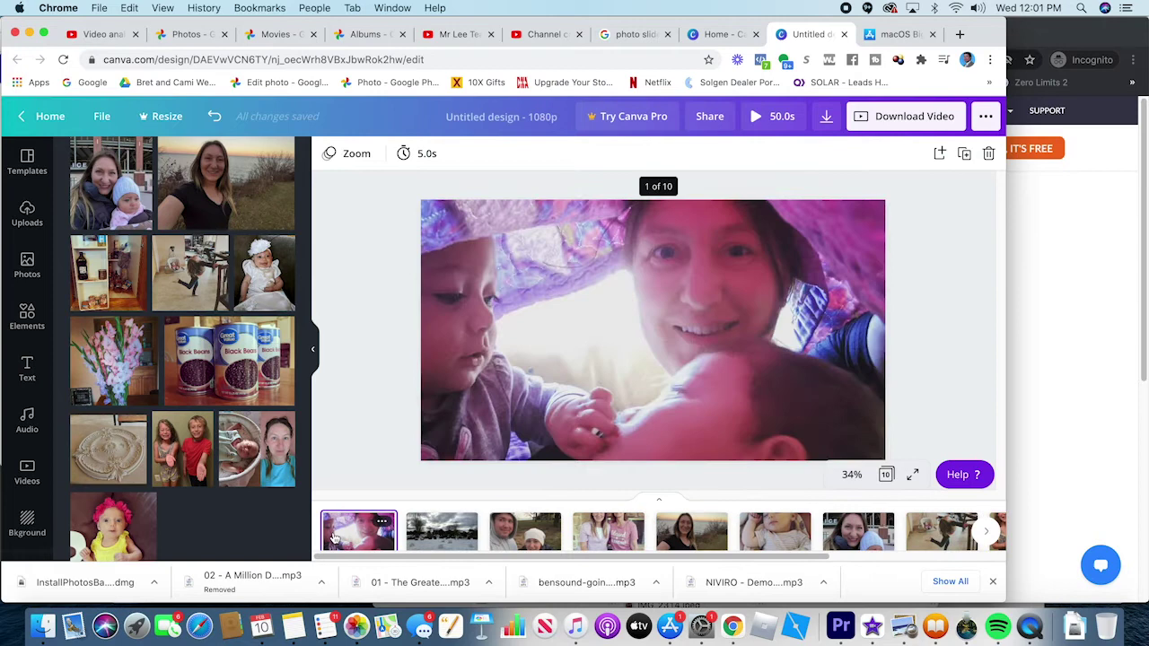
click(456, 544)
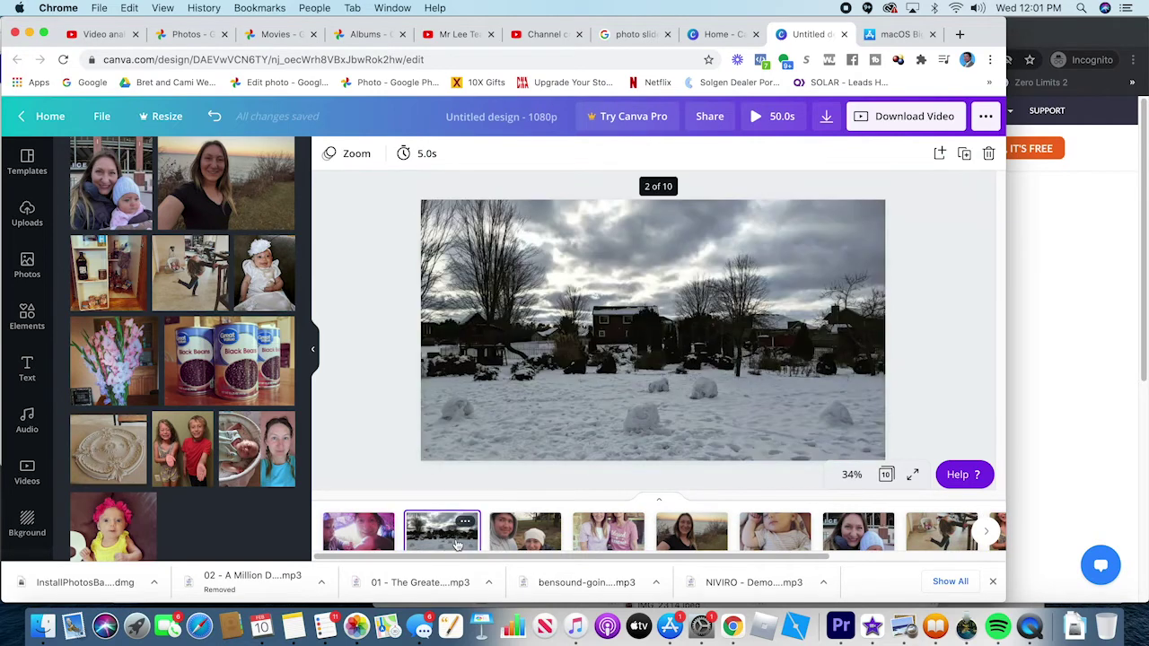
click(507, 538)
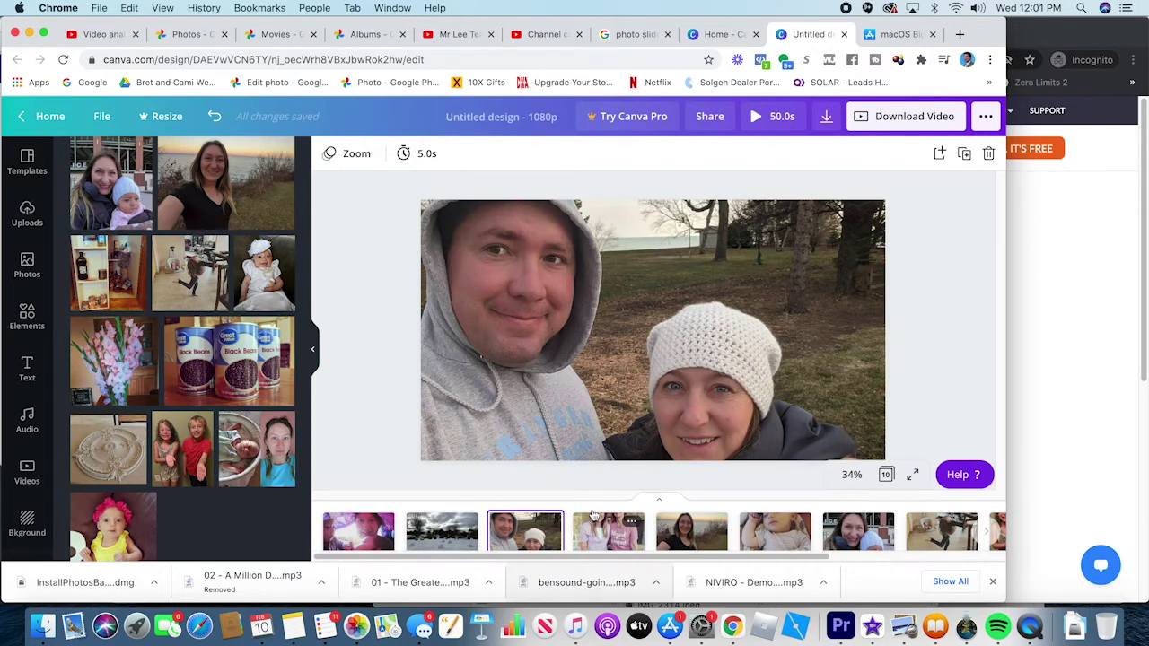
click(611, 537)
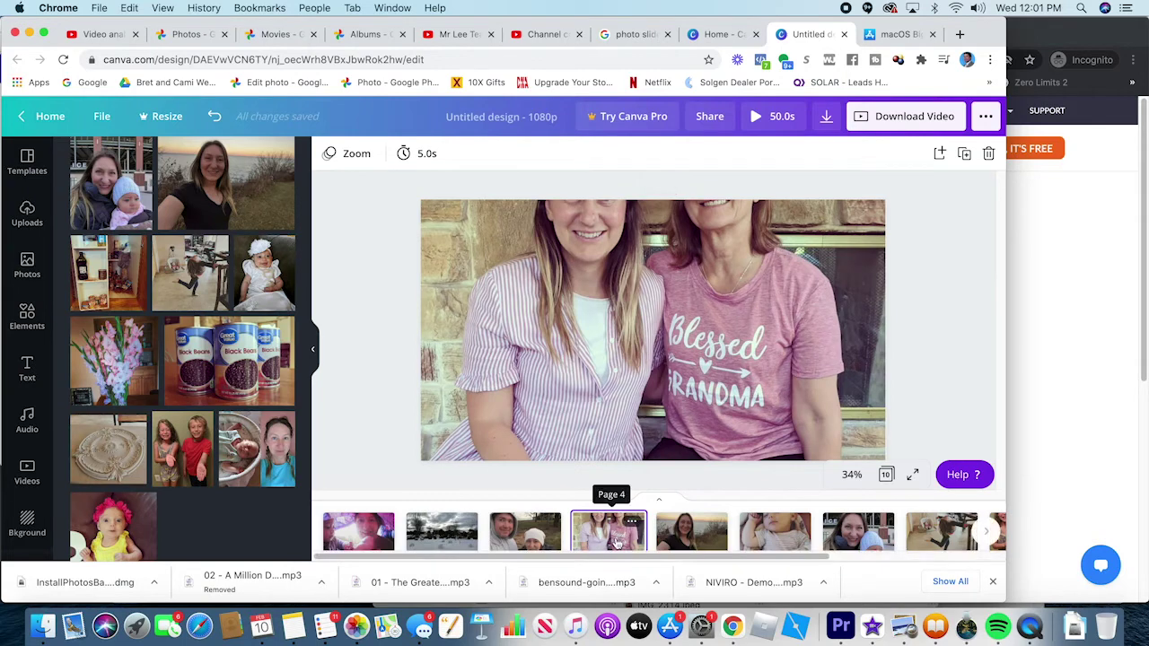
double_click(660, 361)
drag(662, 377, 675, 429)
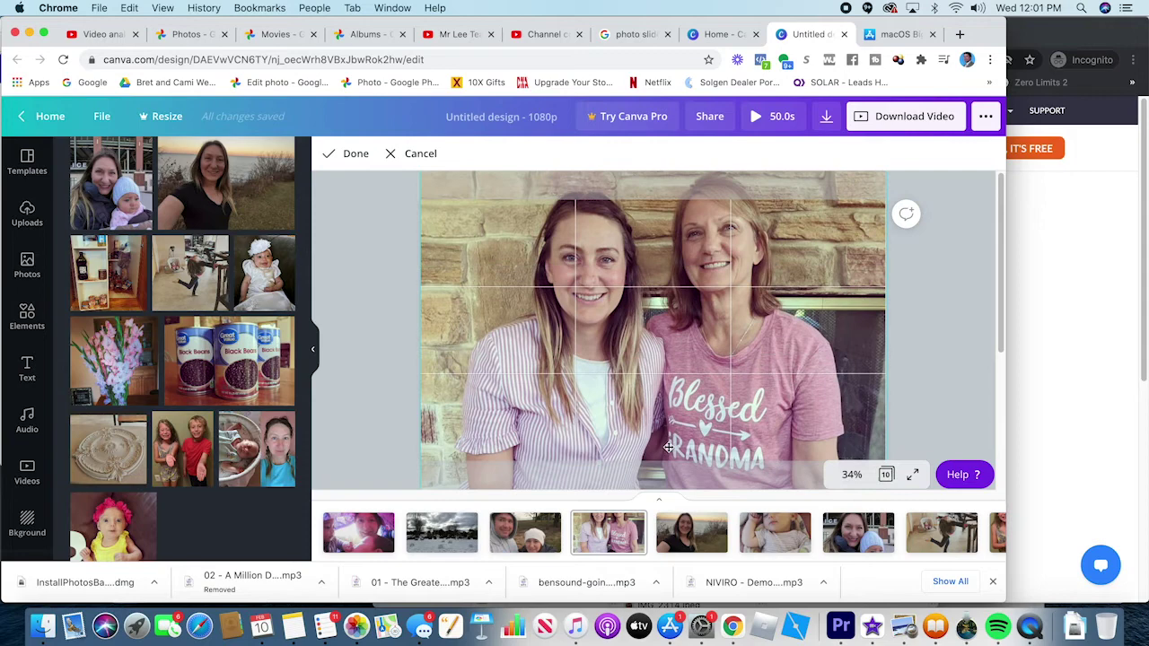
click(628, 525)
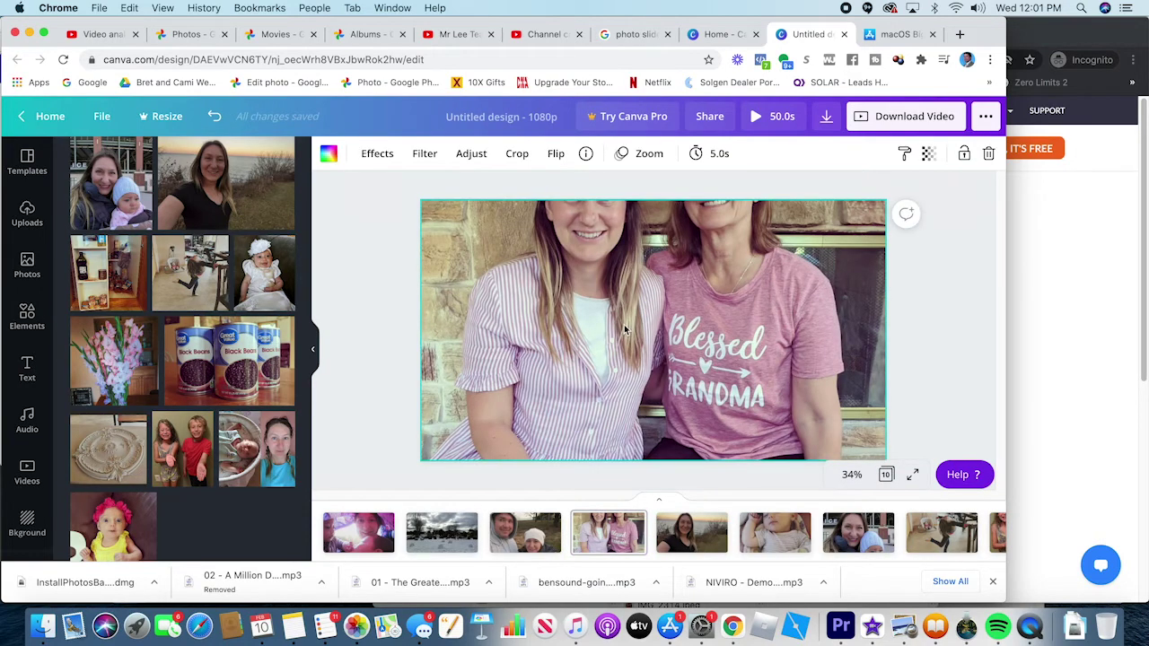
click(603, 485)
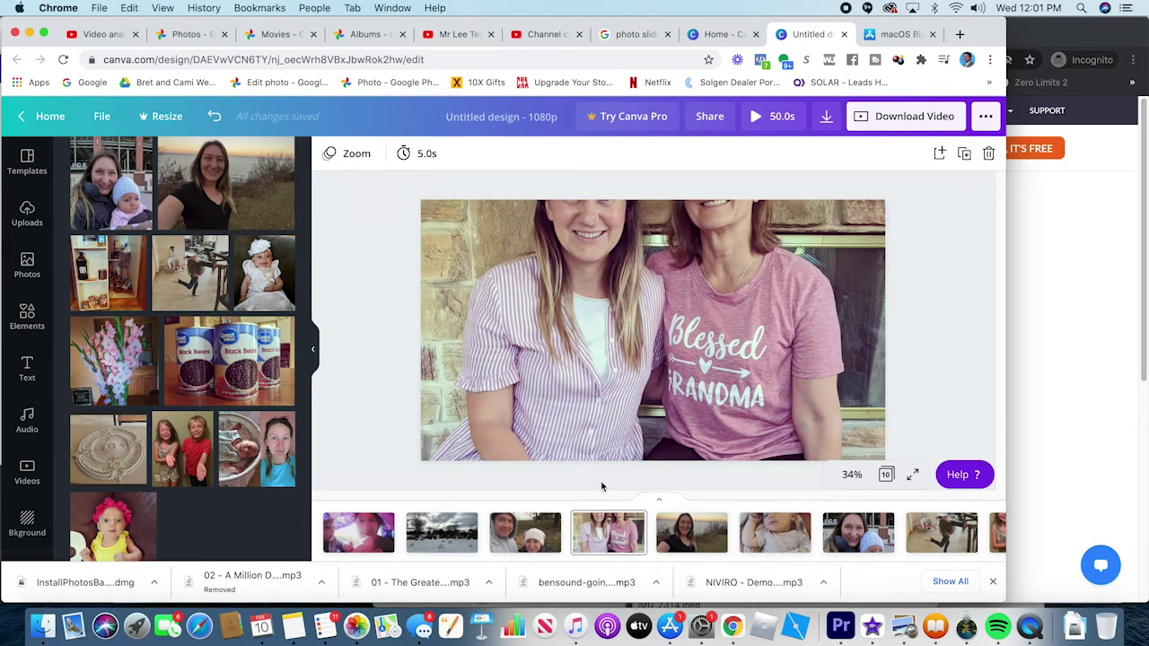
Shift the two-women photo further down so both faces show, and apply the crop
double_click(628, 314)
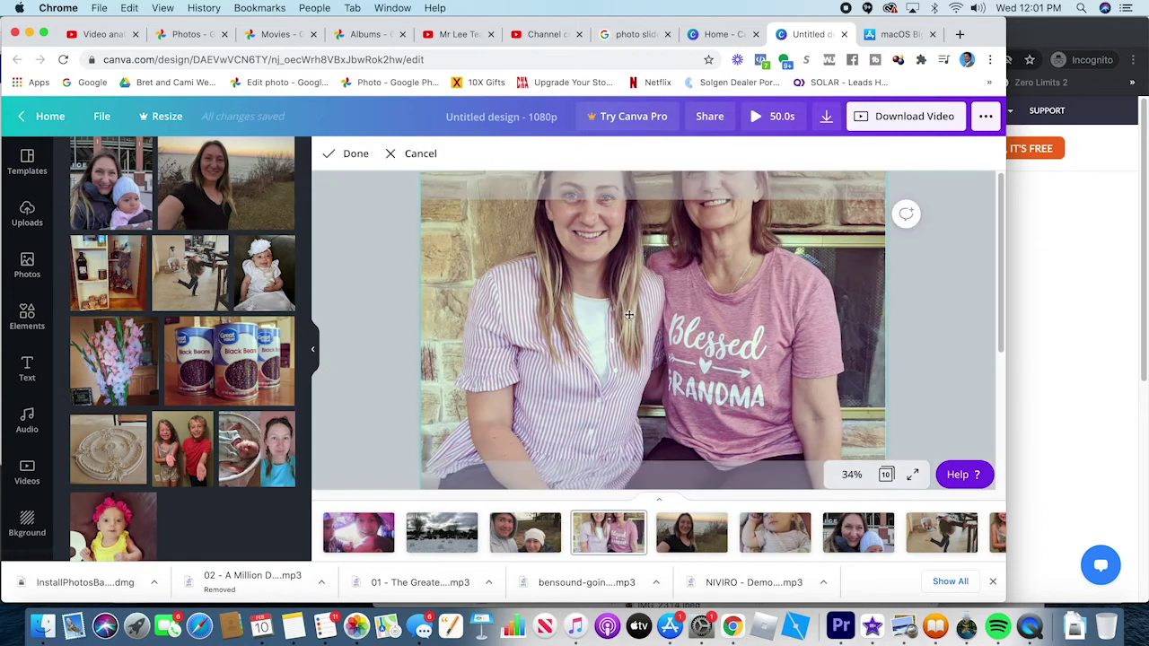
drag(659, 307, 664, 437)
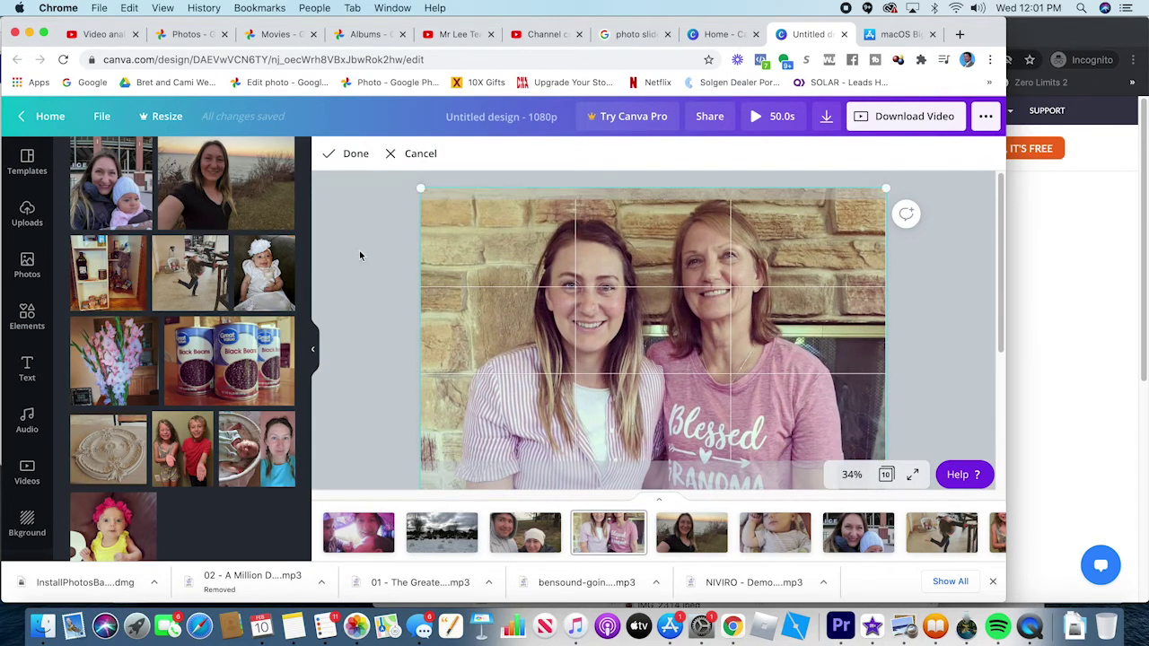
click(349, 154)
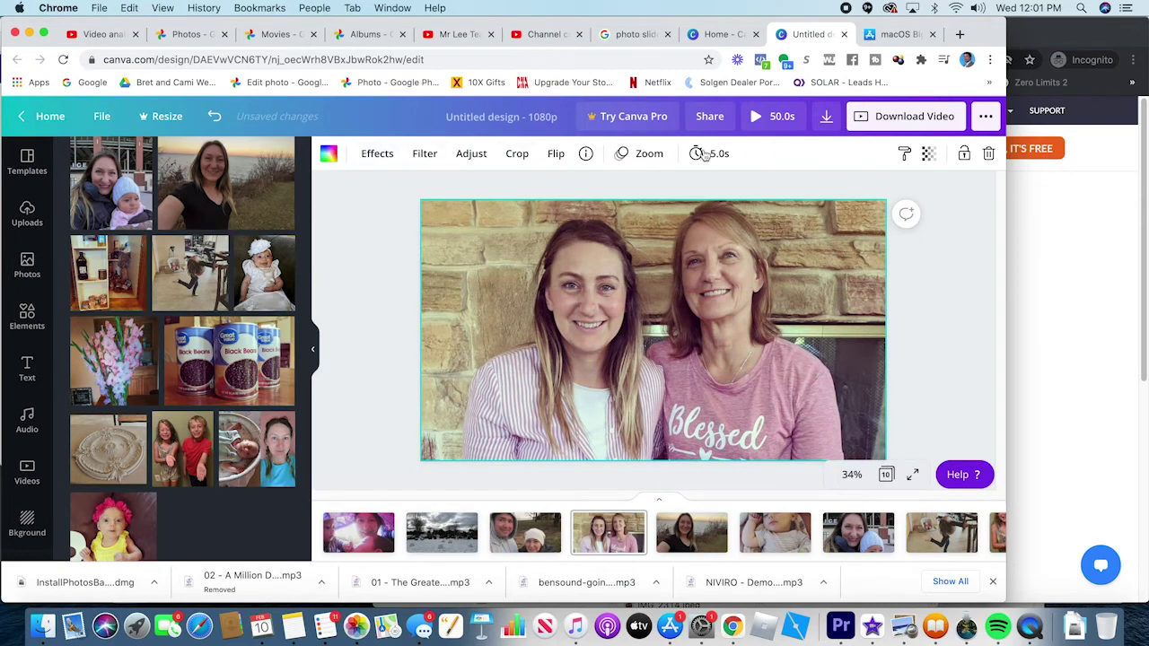
double_click(647, 377)
click(343, 154)
double_click(572, 261)
Apply the Zoom photo animation to all pages after briefly trying Rise
click(343, 153)
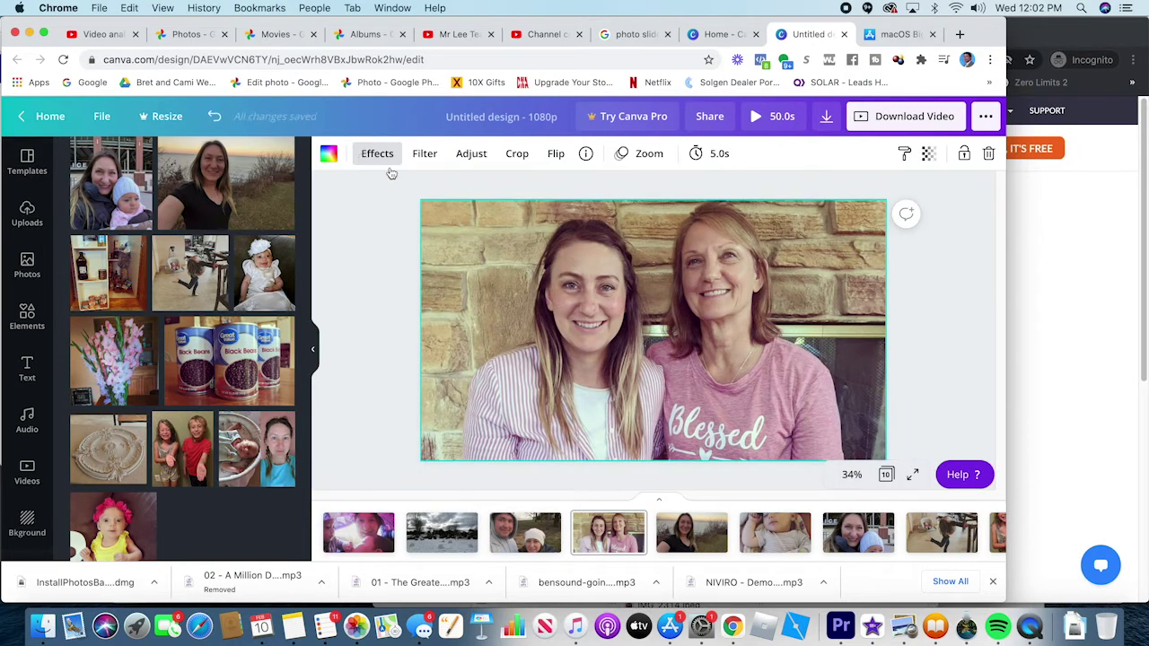
click(648, 154)
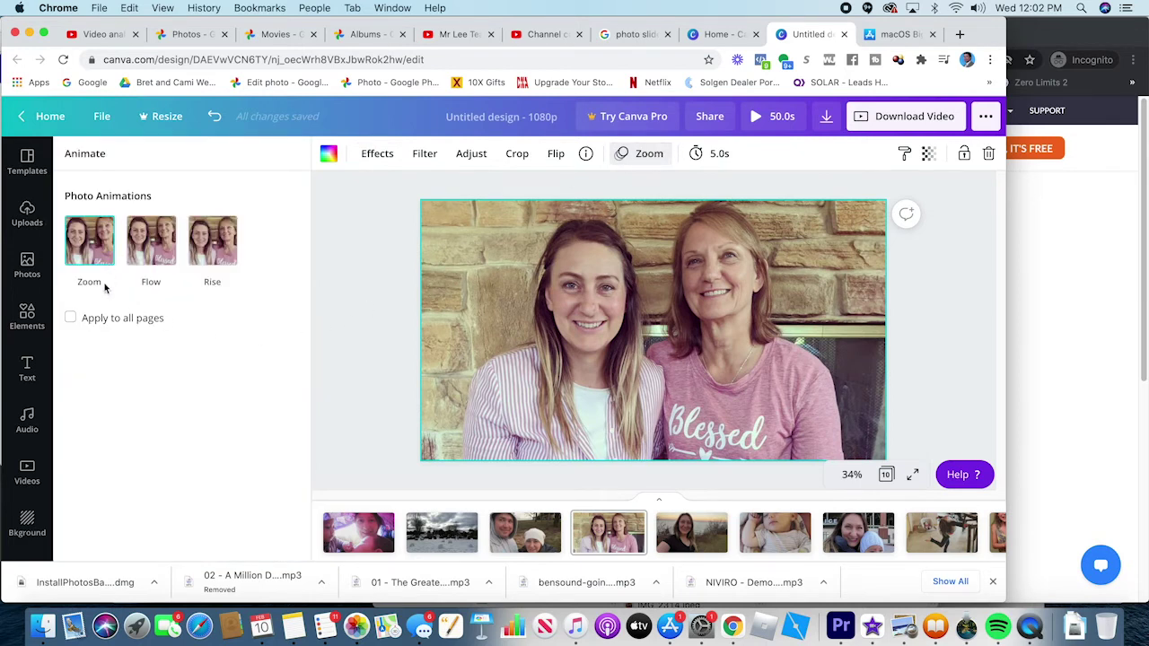
click(71, 318)
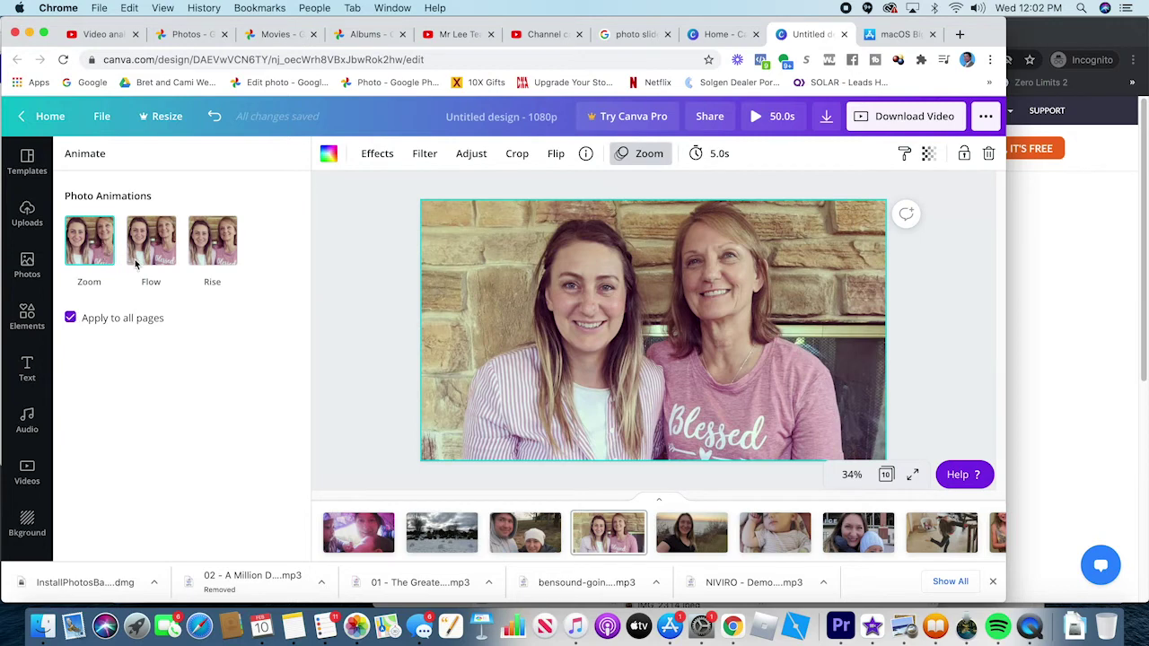
click(211, 241)
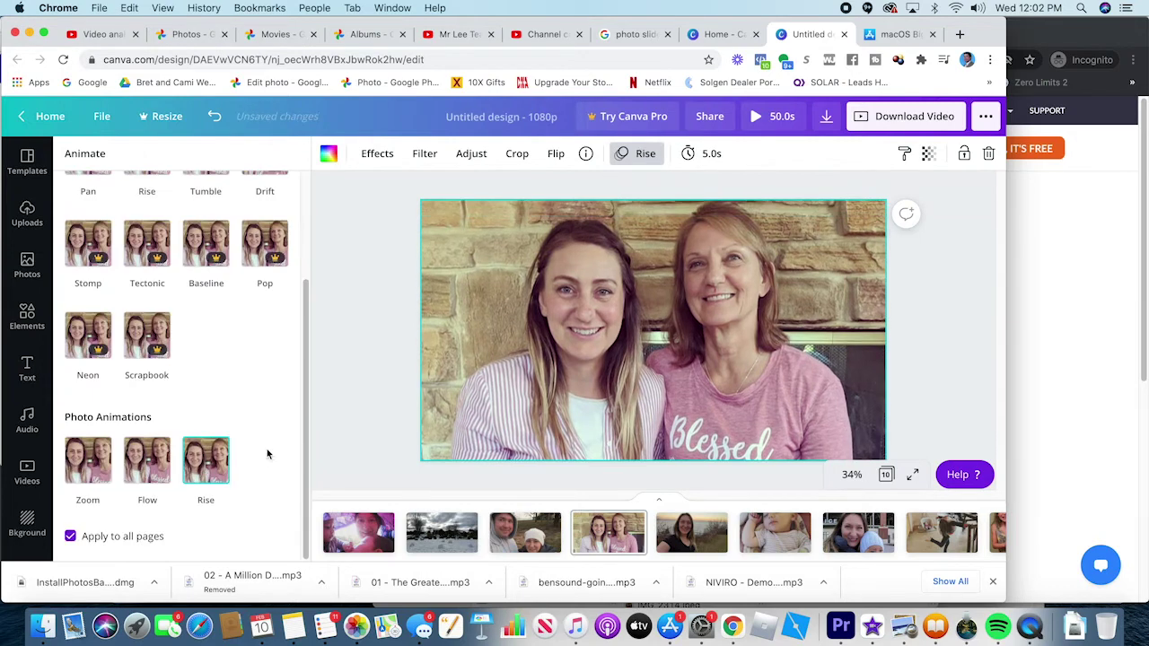
click(88, 459)
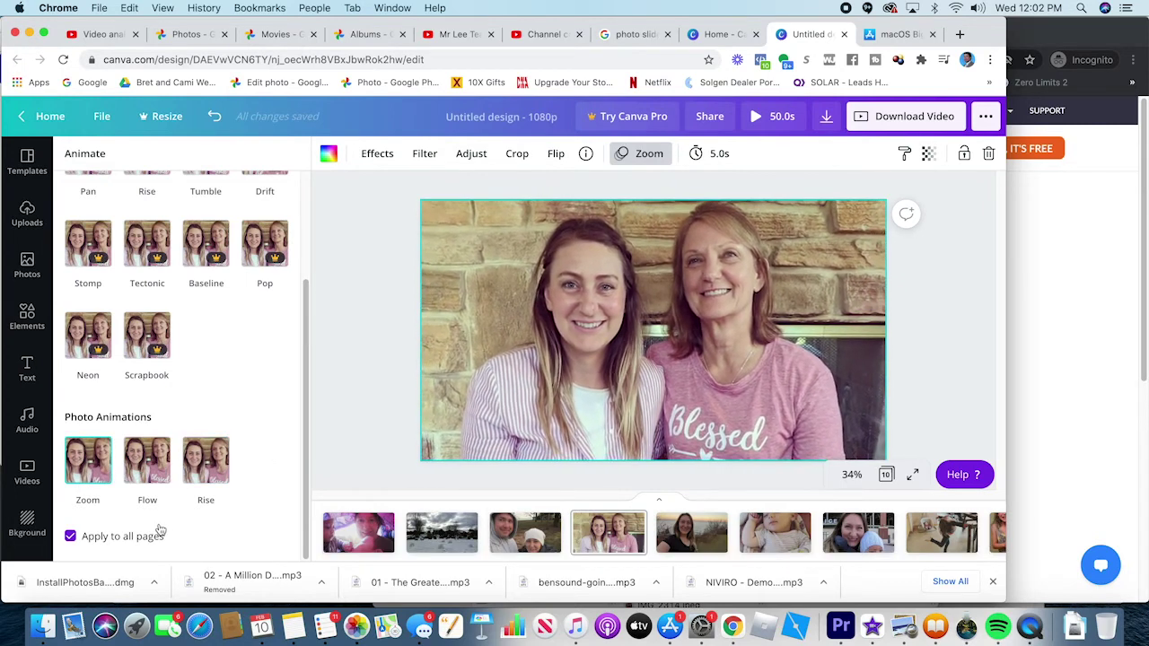
click(374, 338)
click(441, 533)
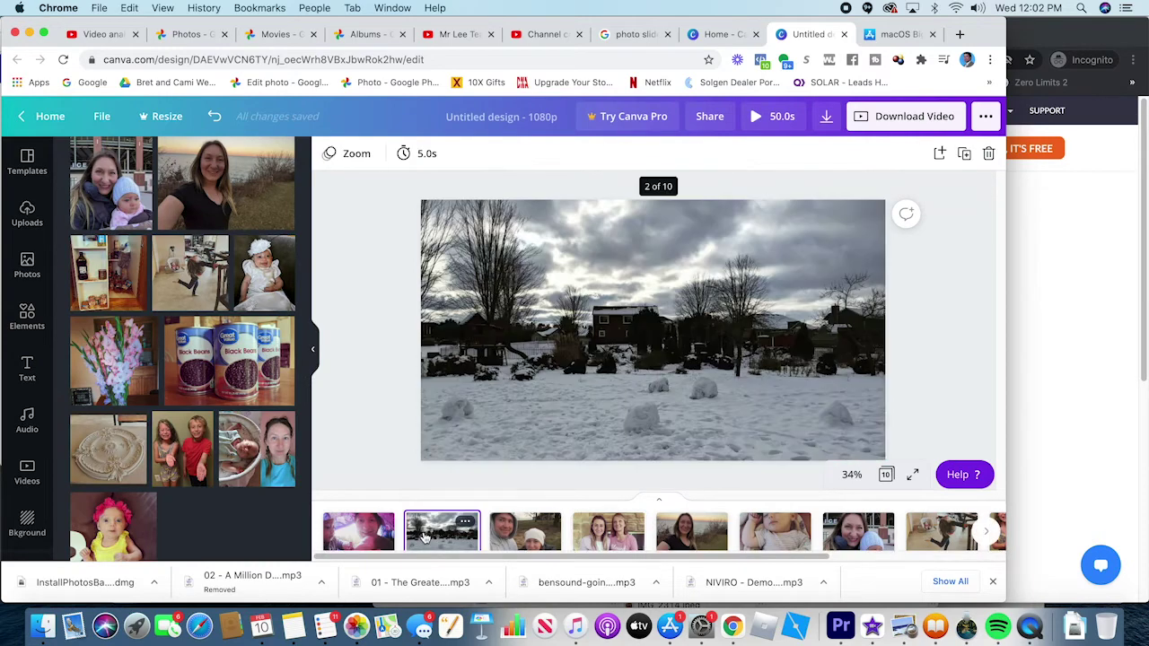
Select the snowy yard photo on page 2 and check its animation is Zoom
double_click(536, 380)
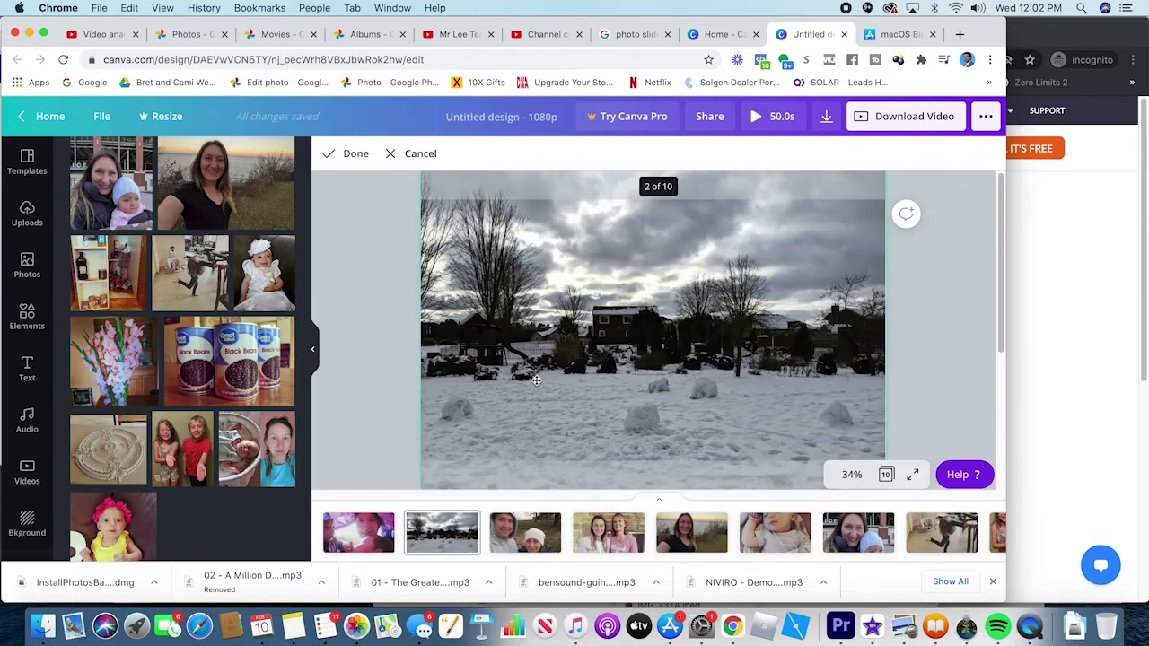
click(352, 156)
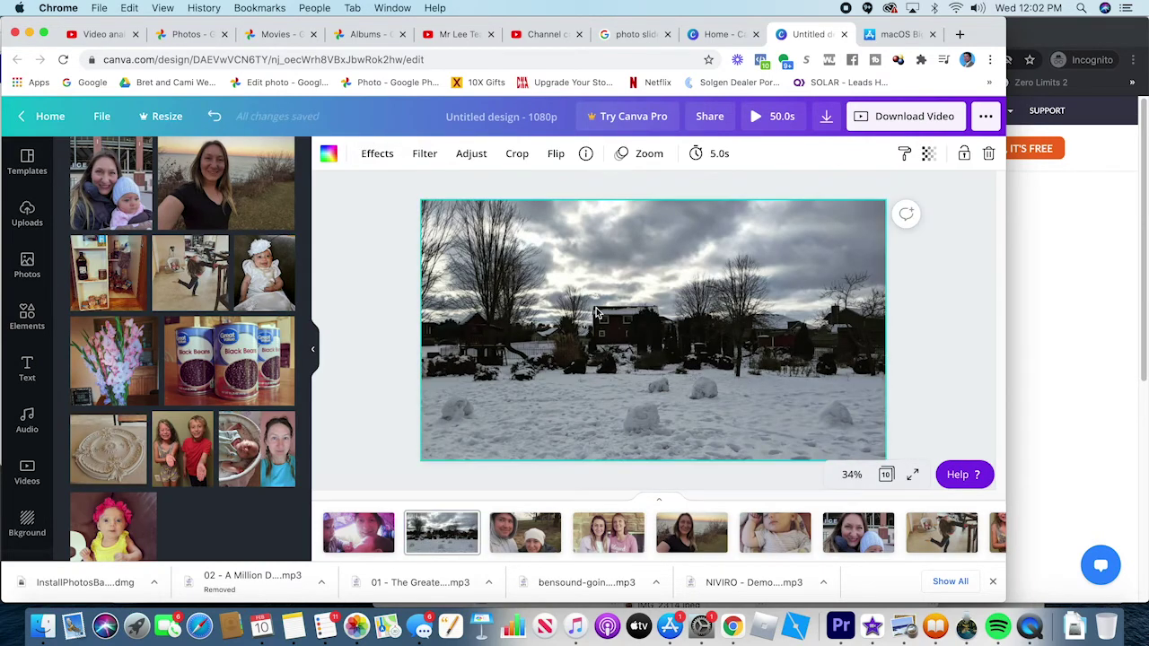
click(428, 537)
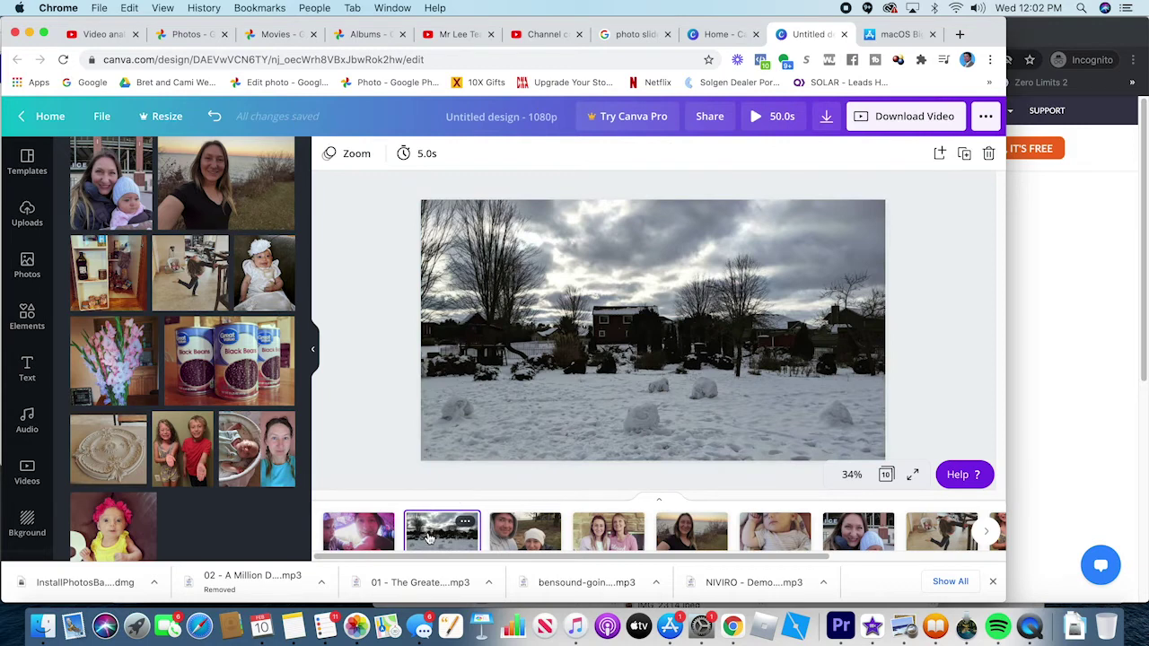
double_click(615, 331)
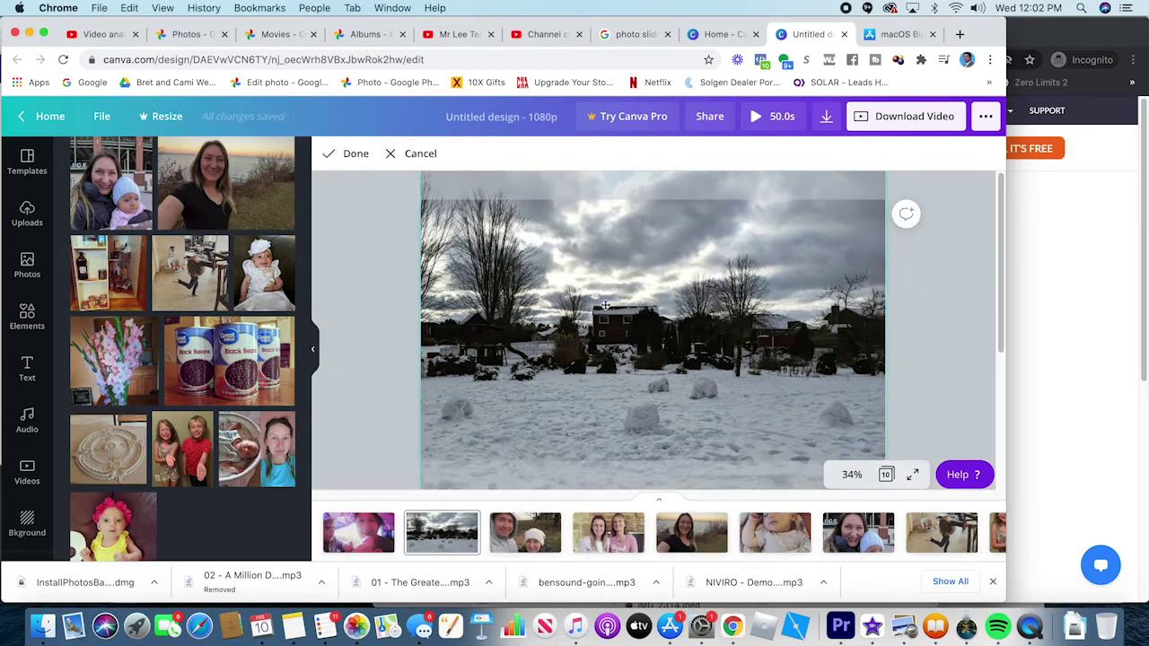
click(350, 153)
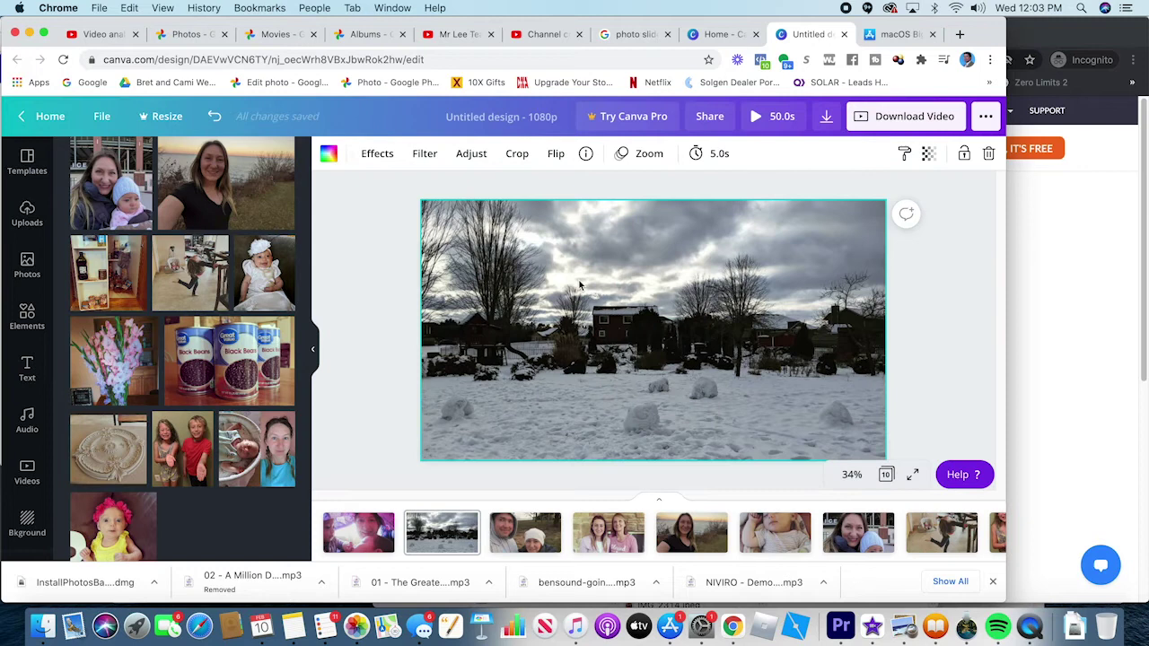
click(634, 156)
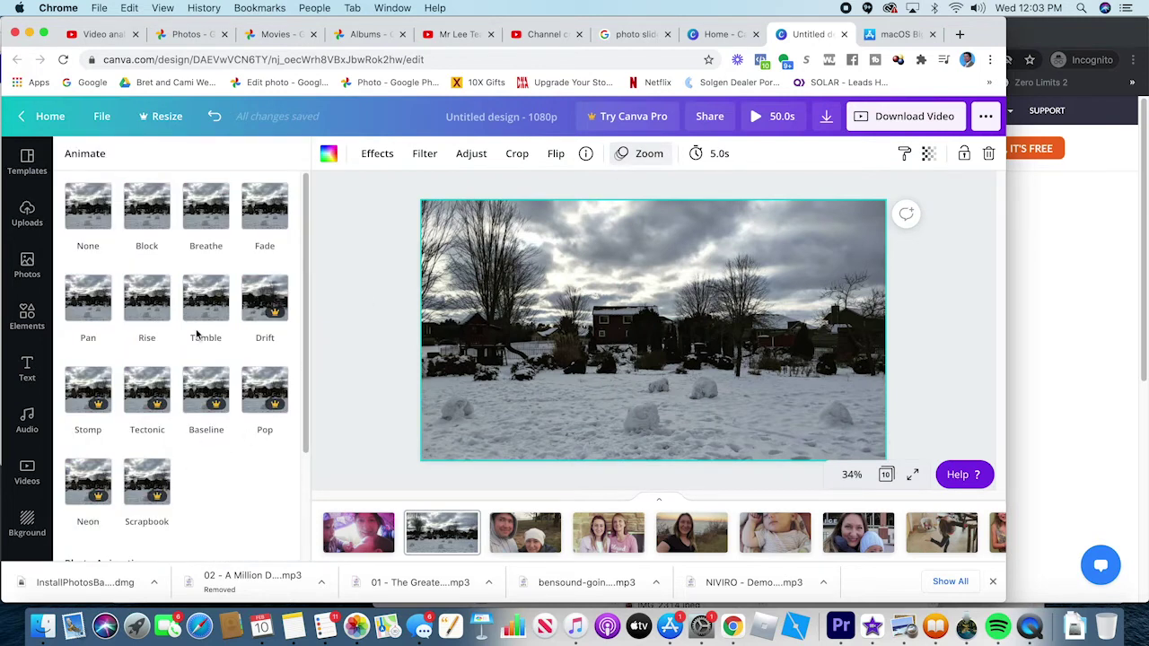
Untick Apply to all pages, close the animation panel and return to page 1
scroll(191, 358, down, 3)
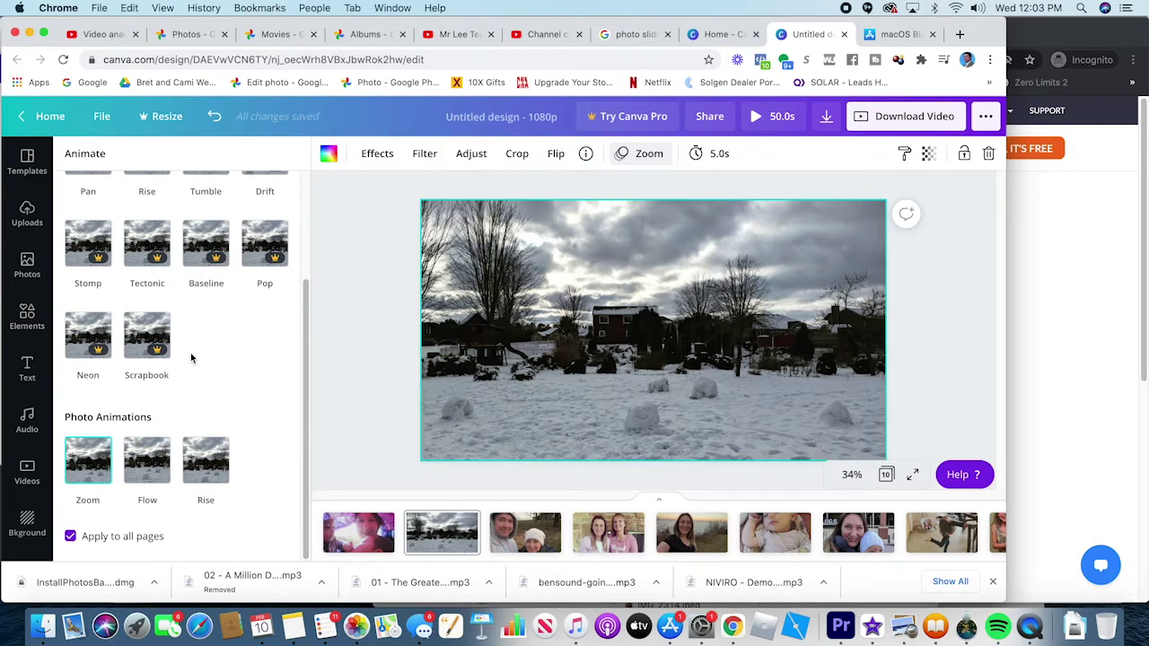
scroll(101, 421, up, 3)
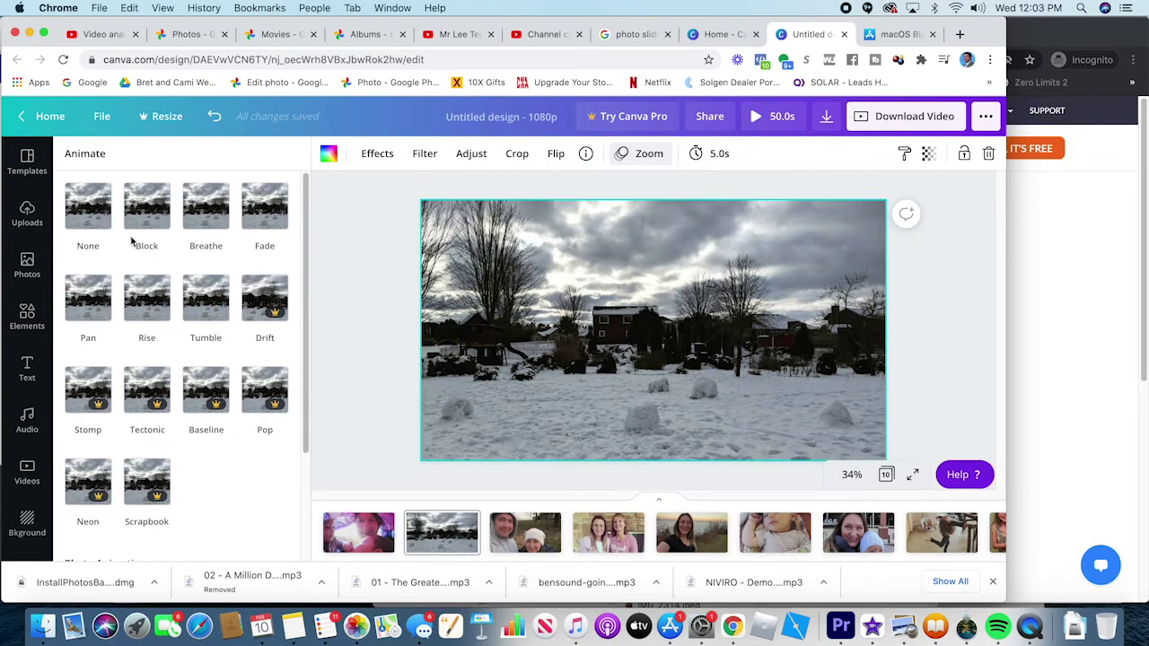
scroll(146, 420, down, 3)
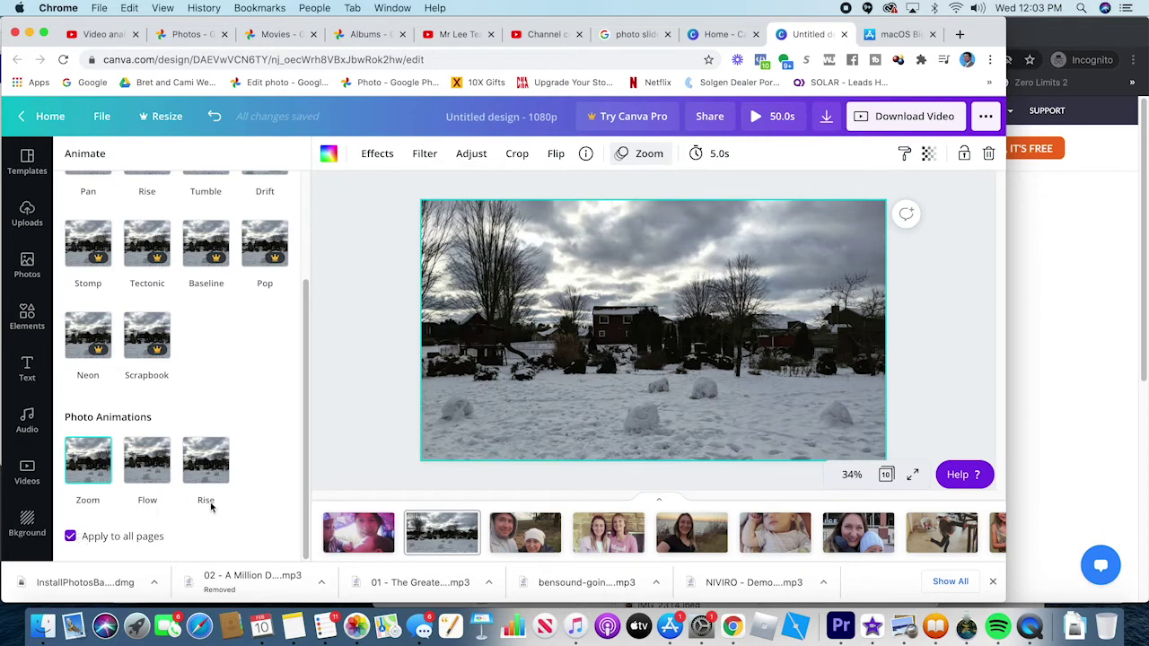
click(70, 538)
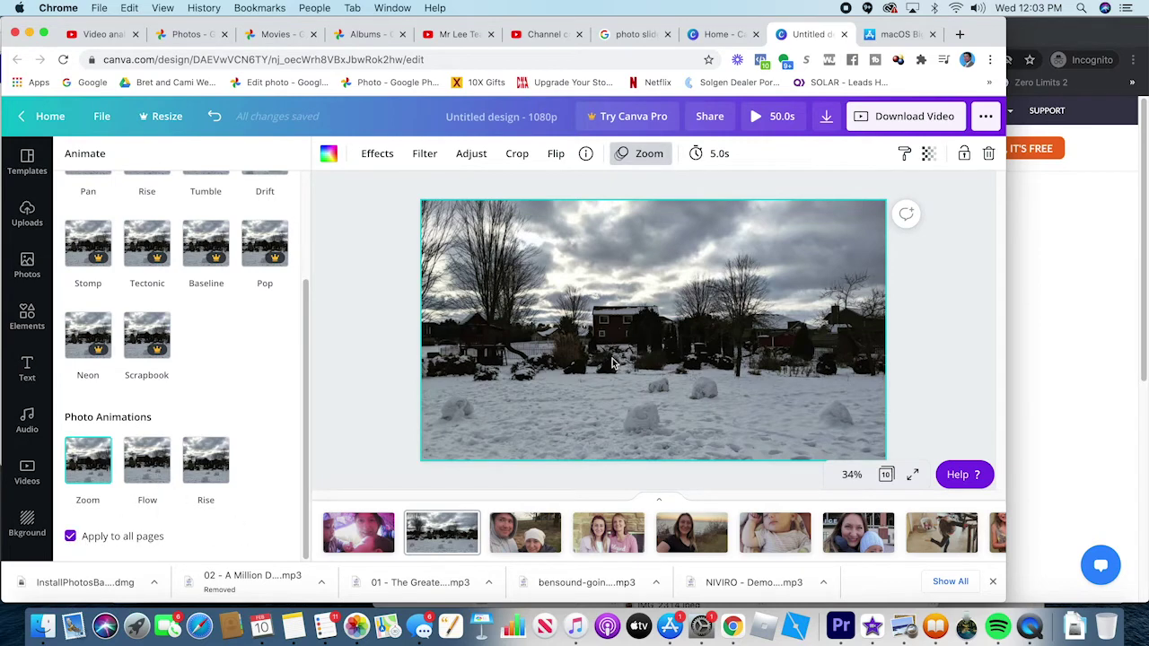
click(489, 395)
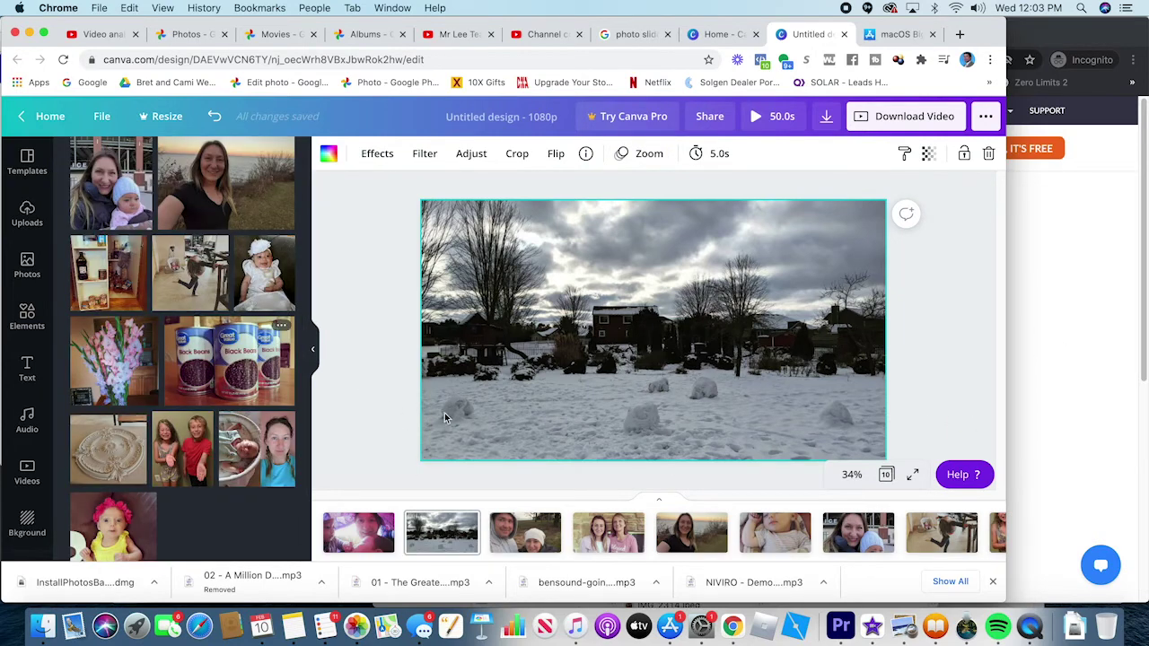
scroll(513, 418, up, 1)
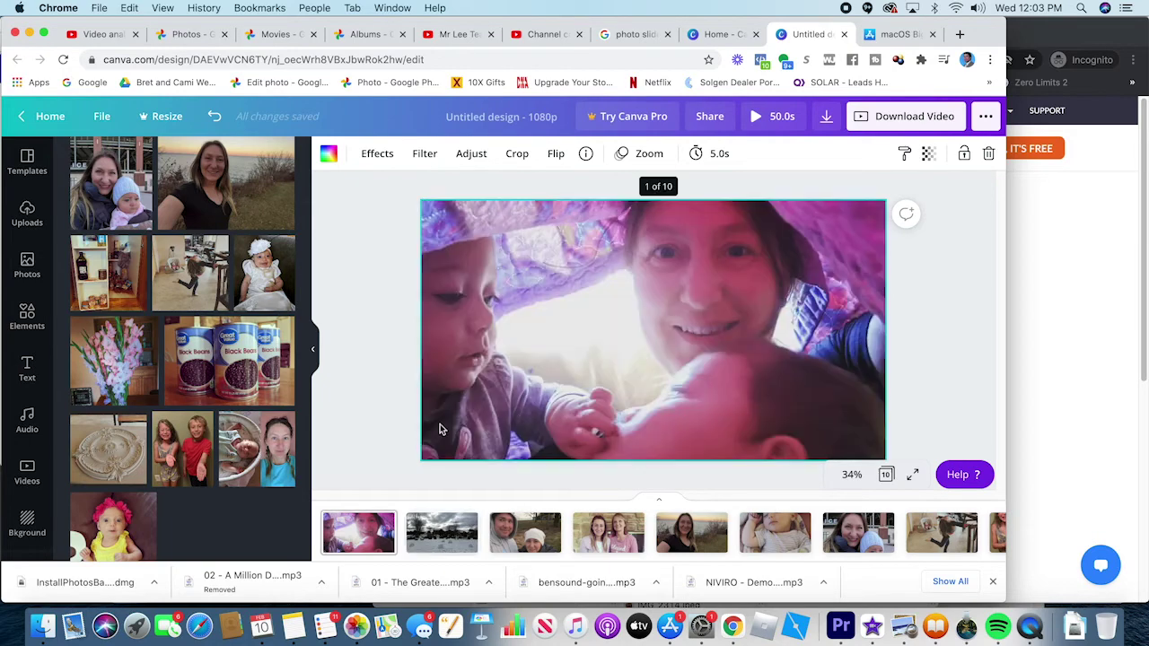
Open Canva's Audio library and browse its music tracks
scroll(444, 422, down, 2)
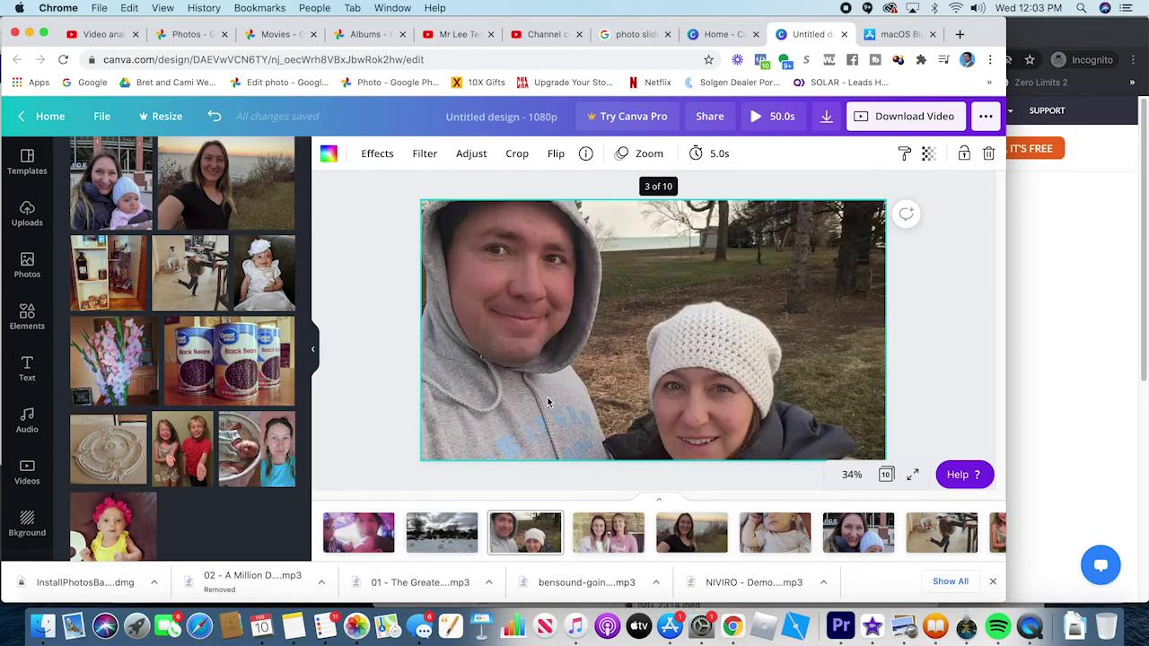
scroll(548, 401, down, 1)
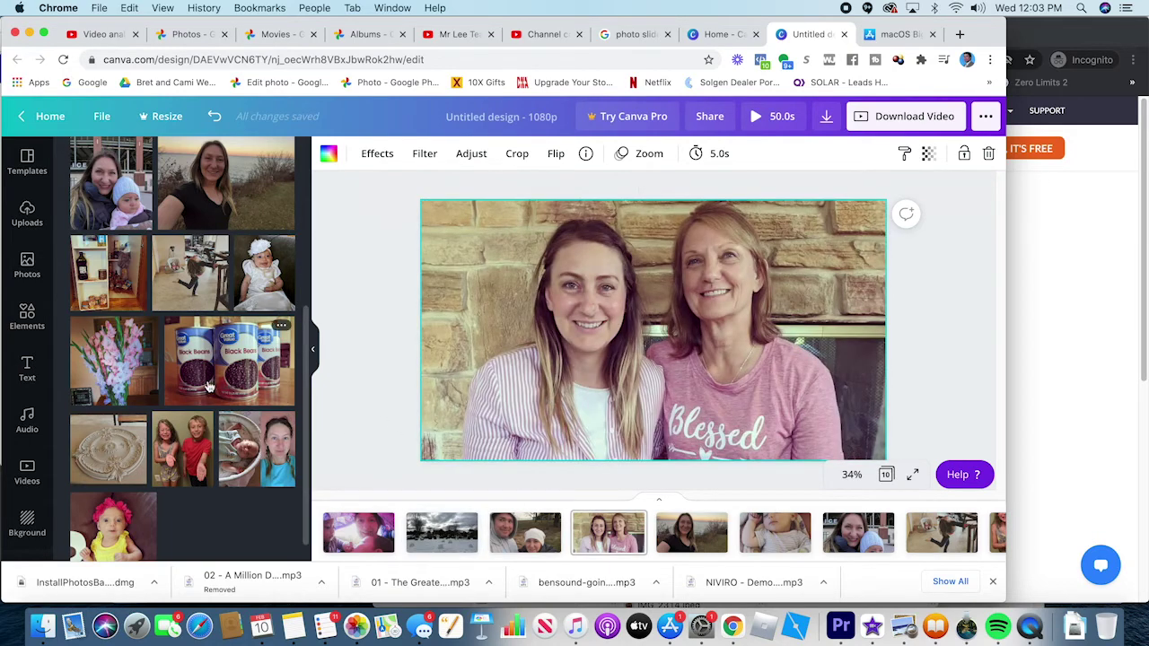
scroll(48, 439, down, 1)
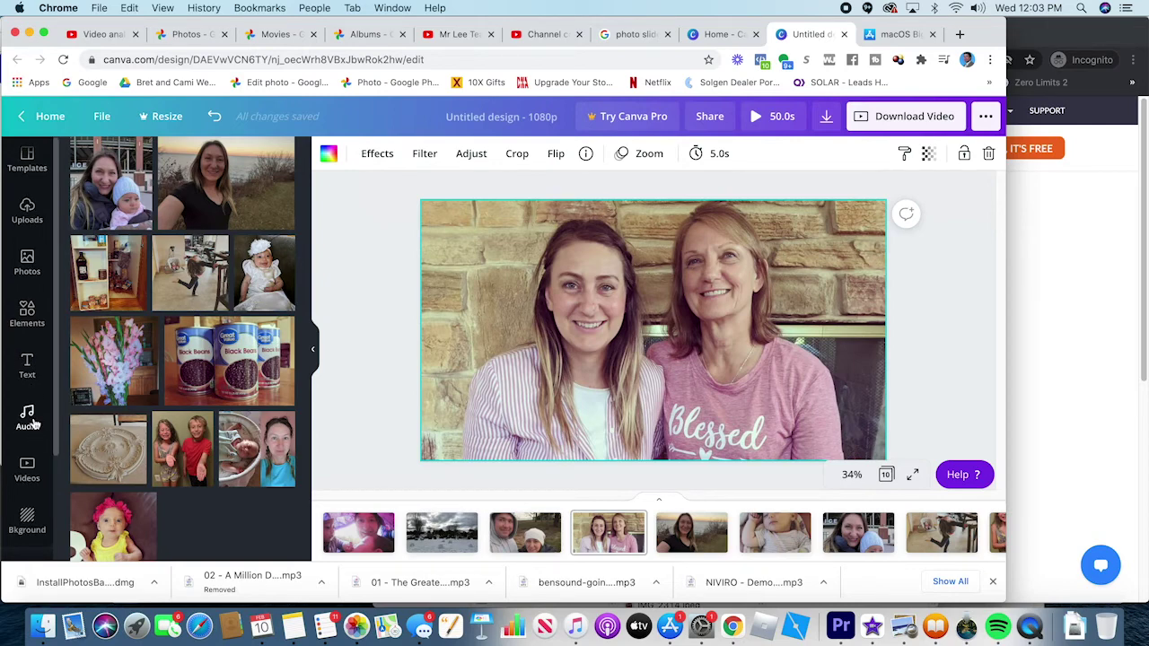
click(30, 420)
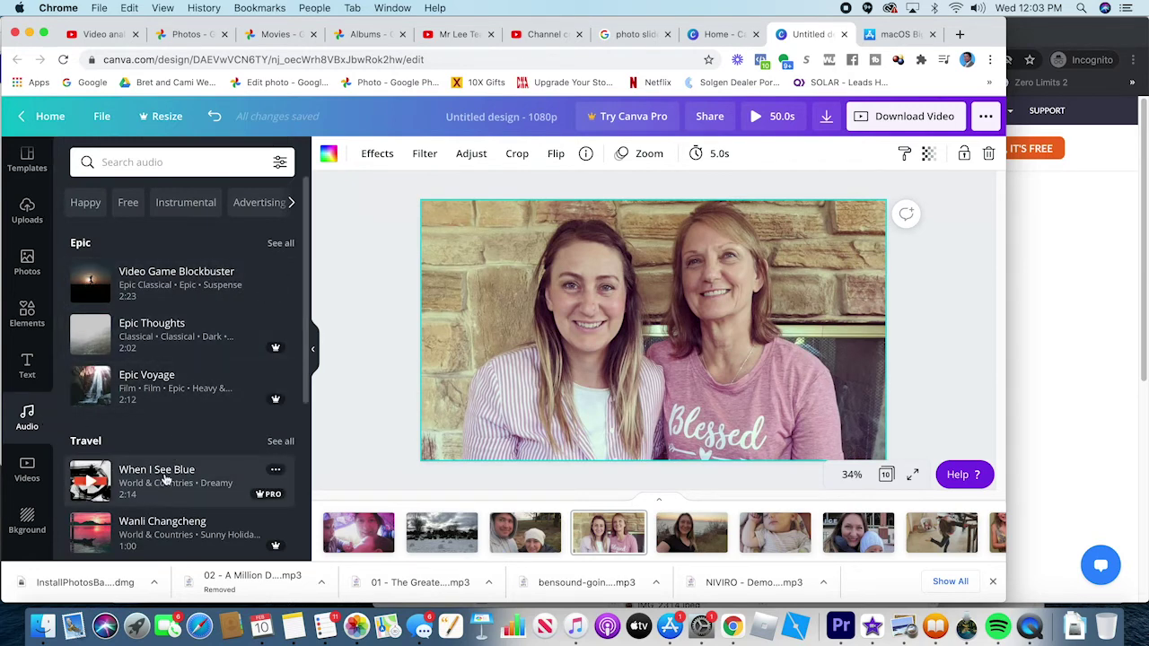
scroll(166, 413, down, 5)
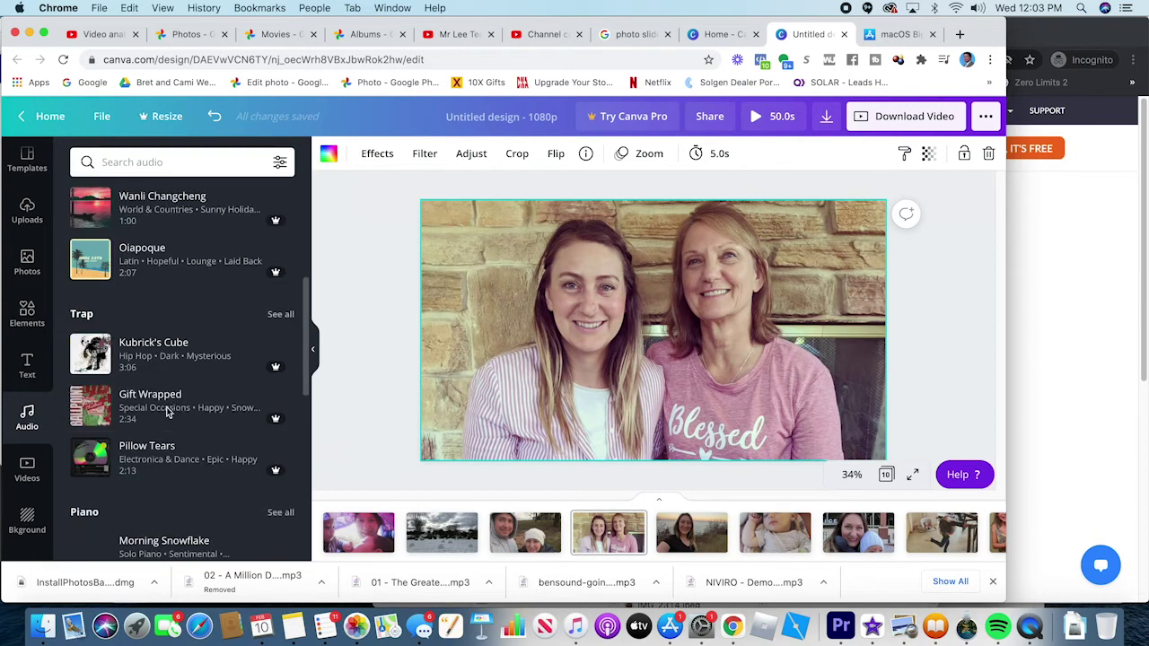
scroll(167, 413, up, 5)
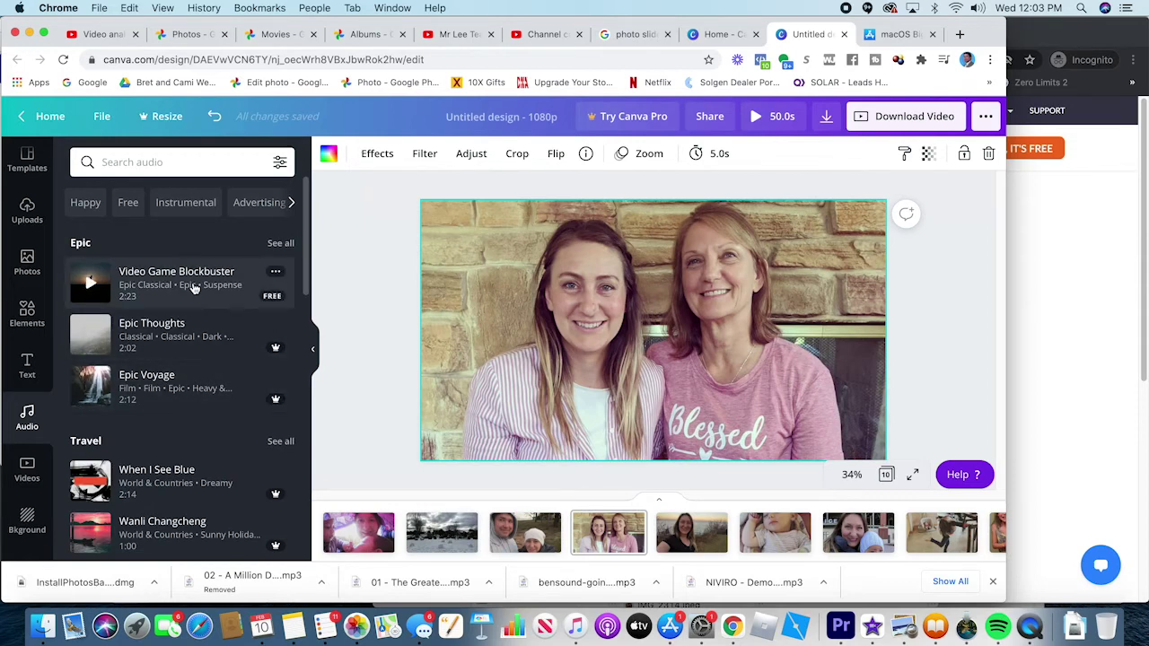
Filter tracks to Free, then clear that filter and preview Video Game Blockbuster
mouse_move(277, 352)
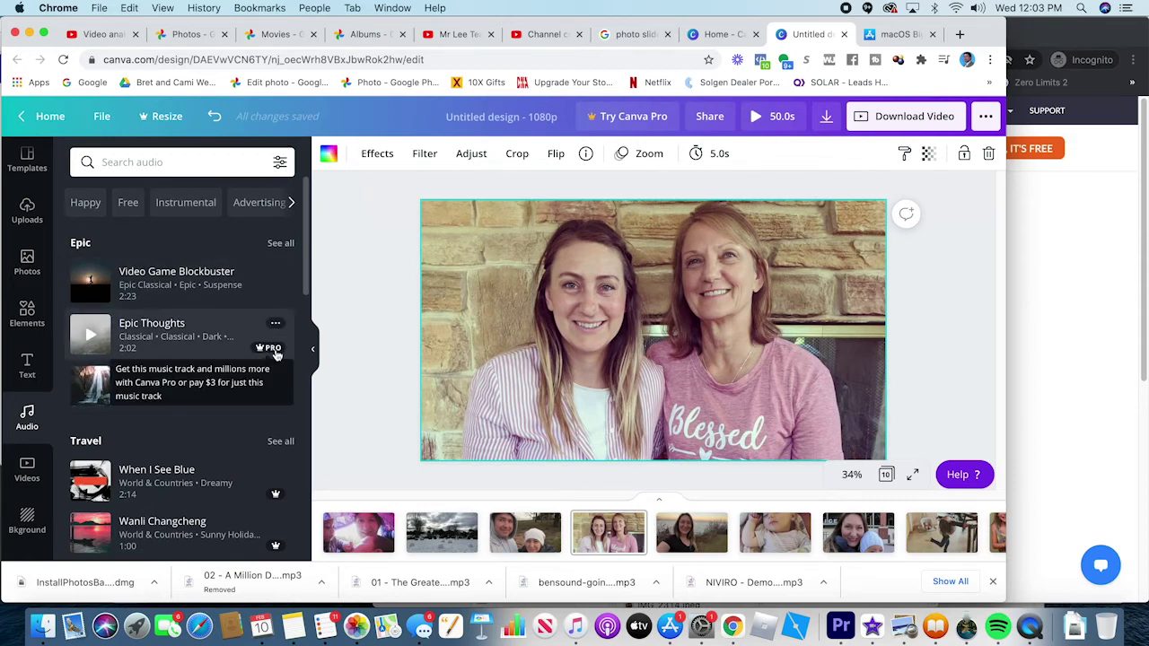
click(130, 208)
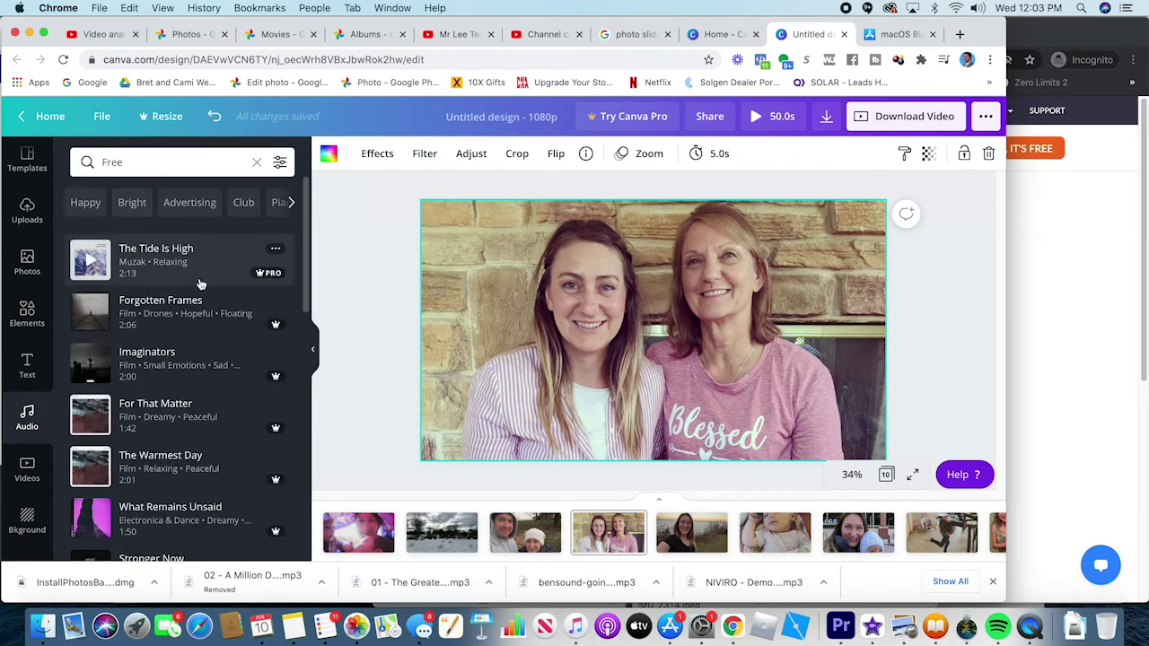
scroll(215, 500, down, 2)
scroll(215, 500, down, 10)
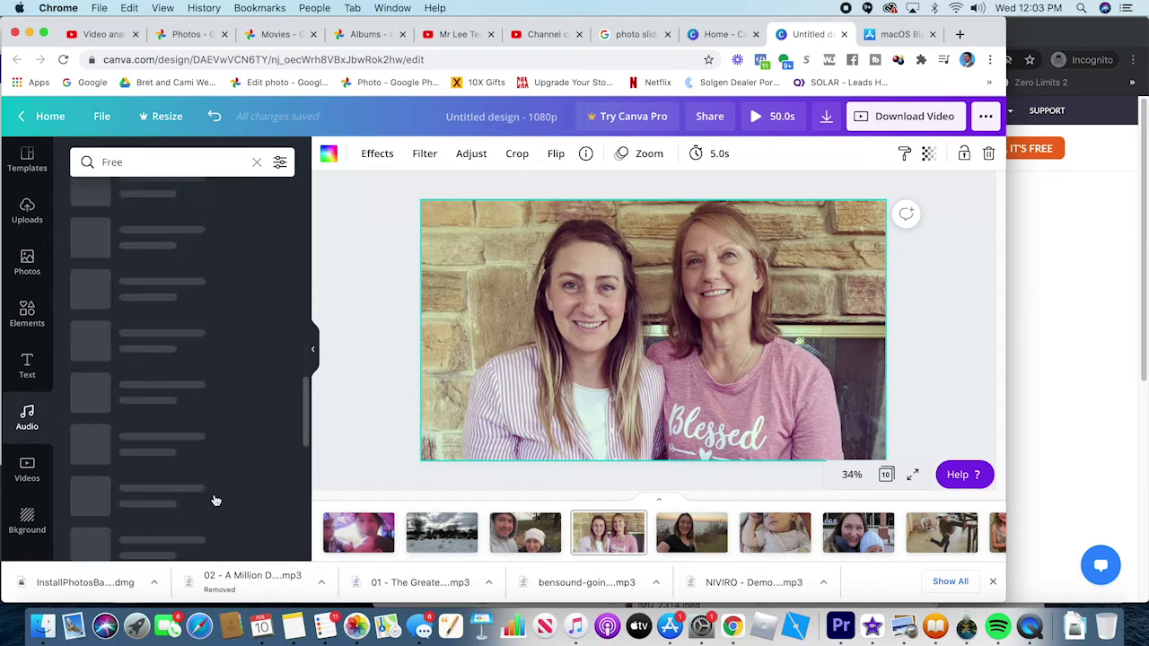
scroll(216, 499, up, 12)
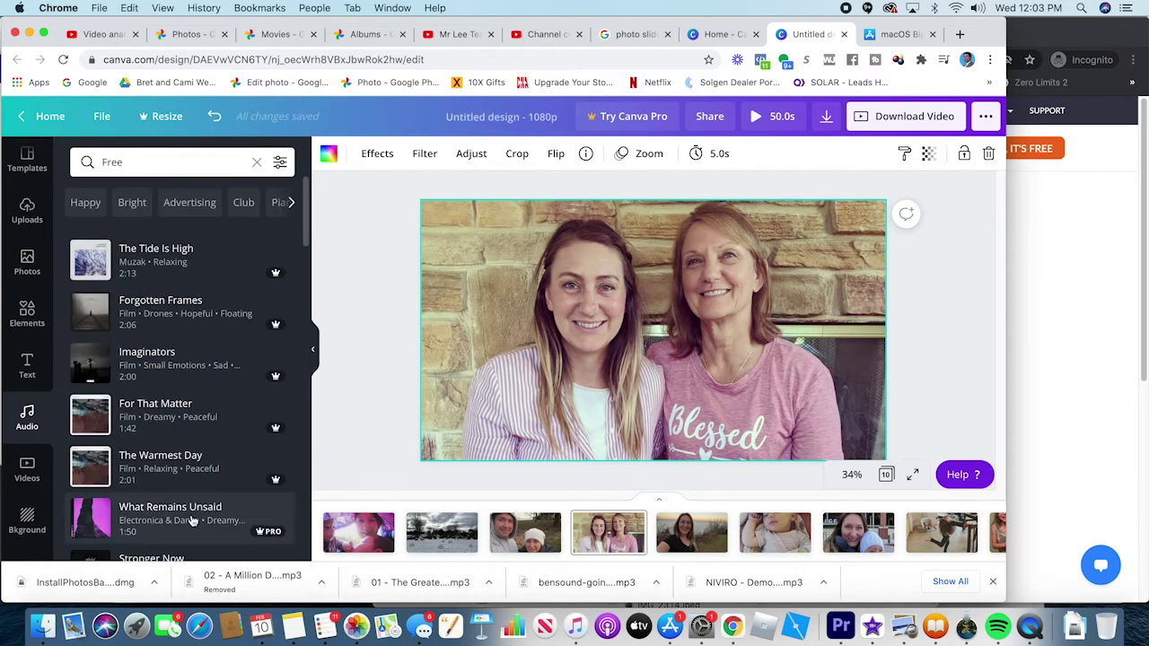
click(294, 205)
click(257, 162)
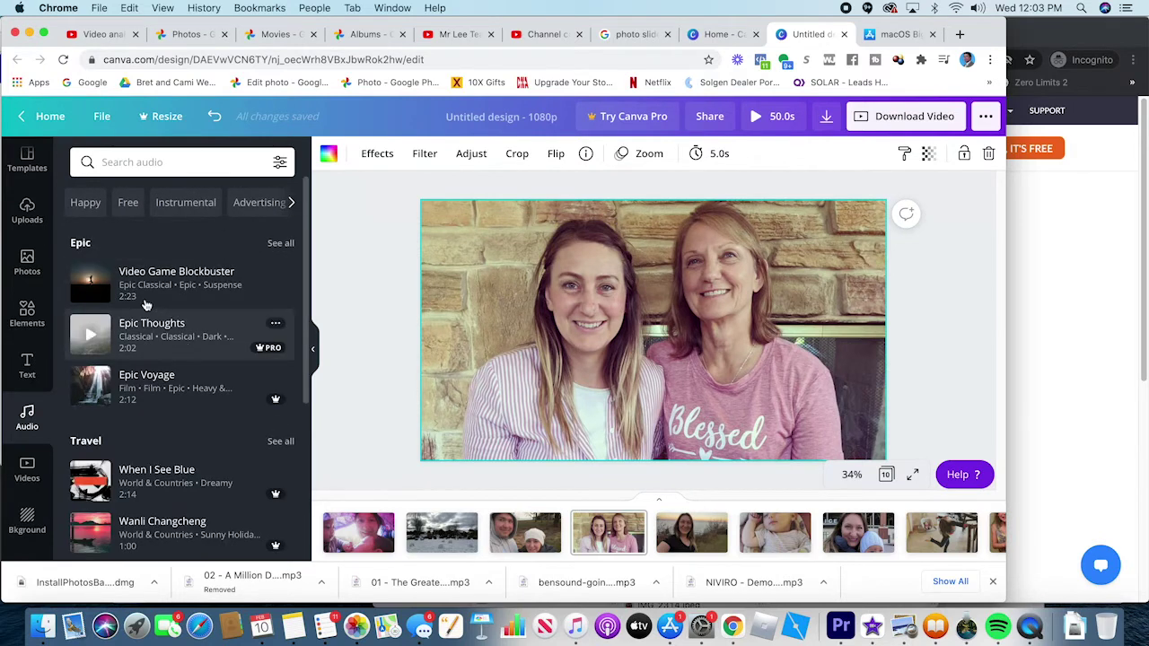
click(88, 282)
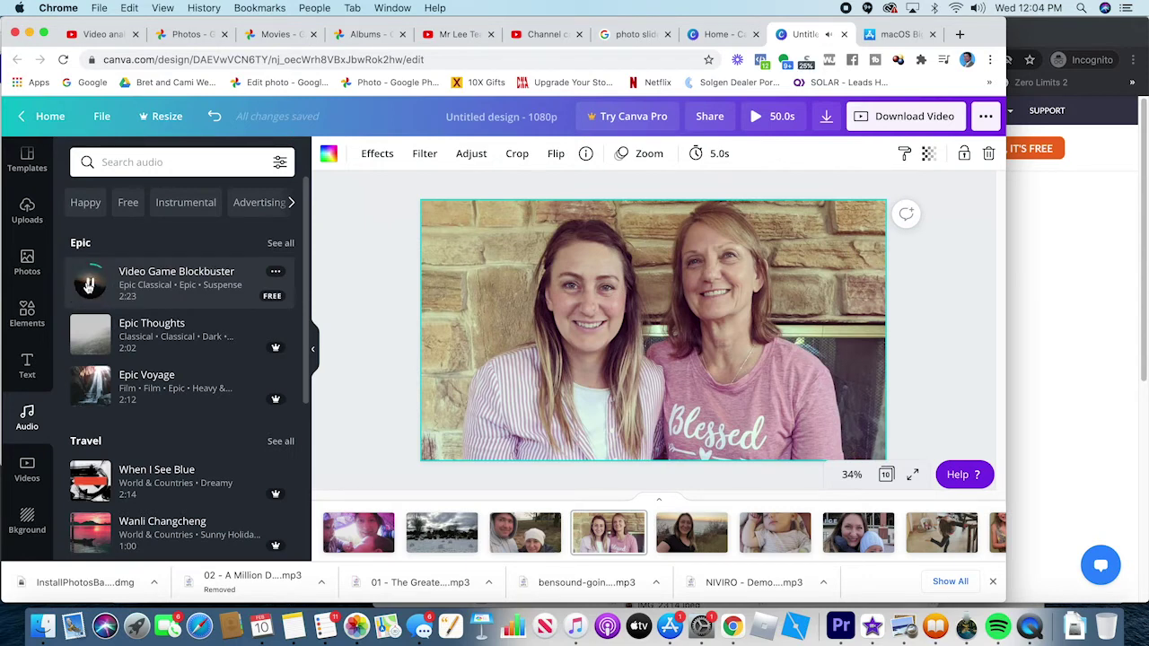
Drop Video Game Blockbuster onto the design, play and pause it, then delete the track
drag(131, 287, 380, 289)
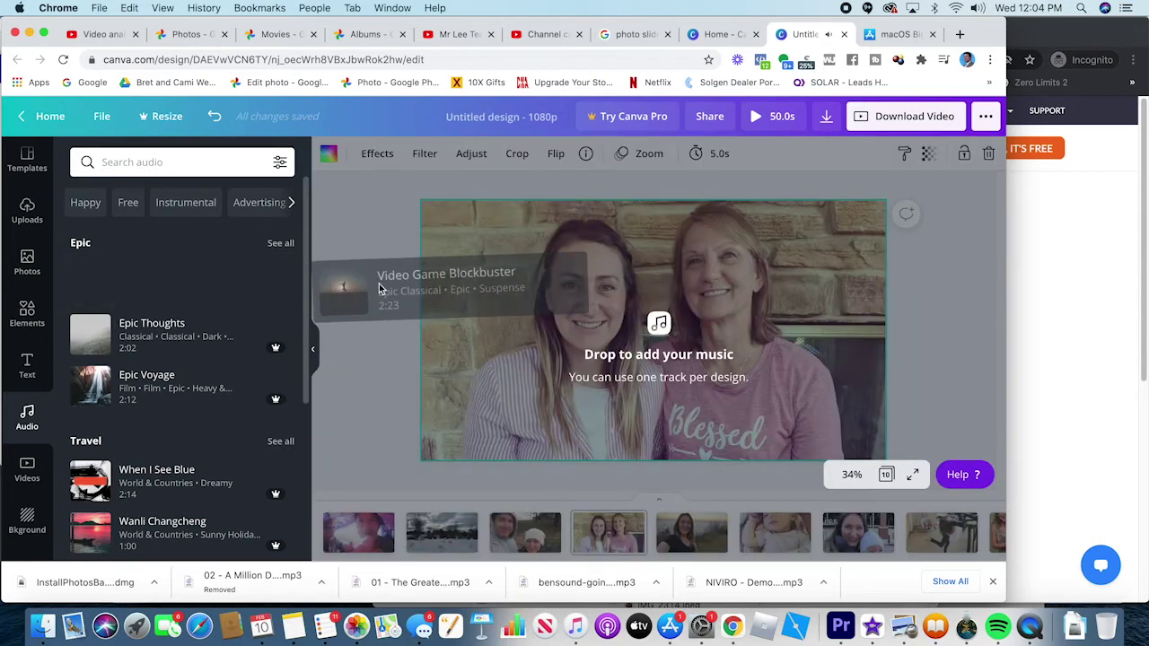
click(387, 479)
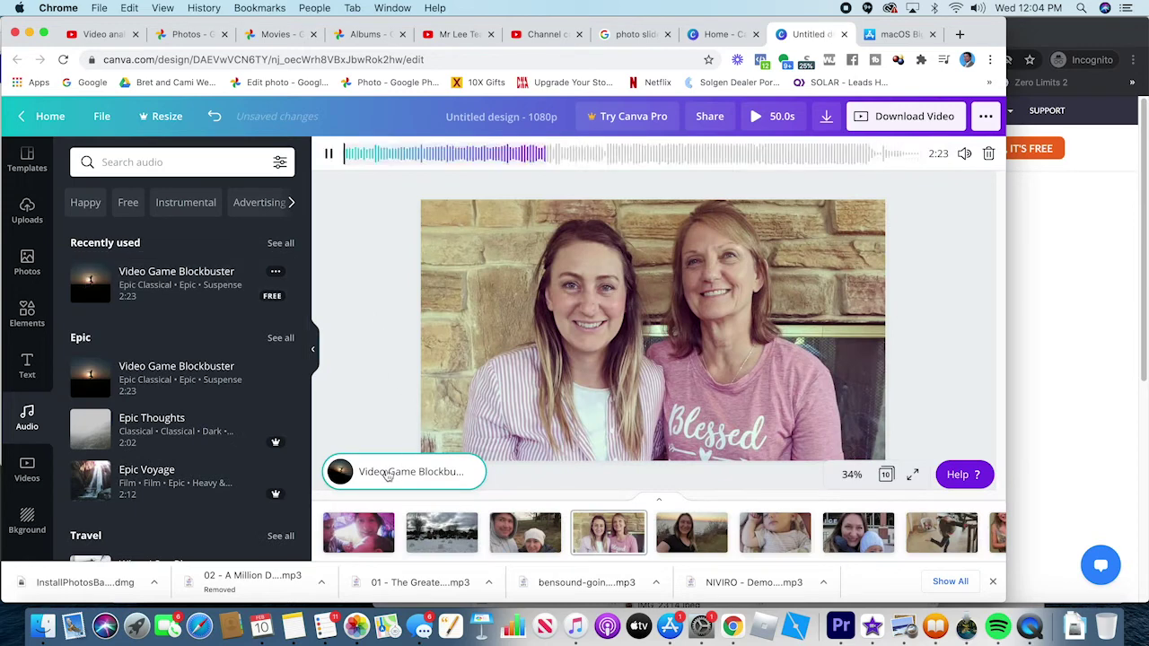
click(329, 155)
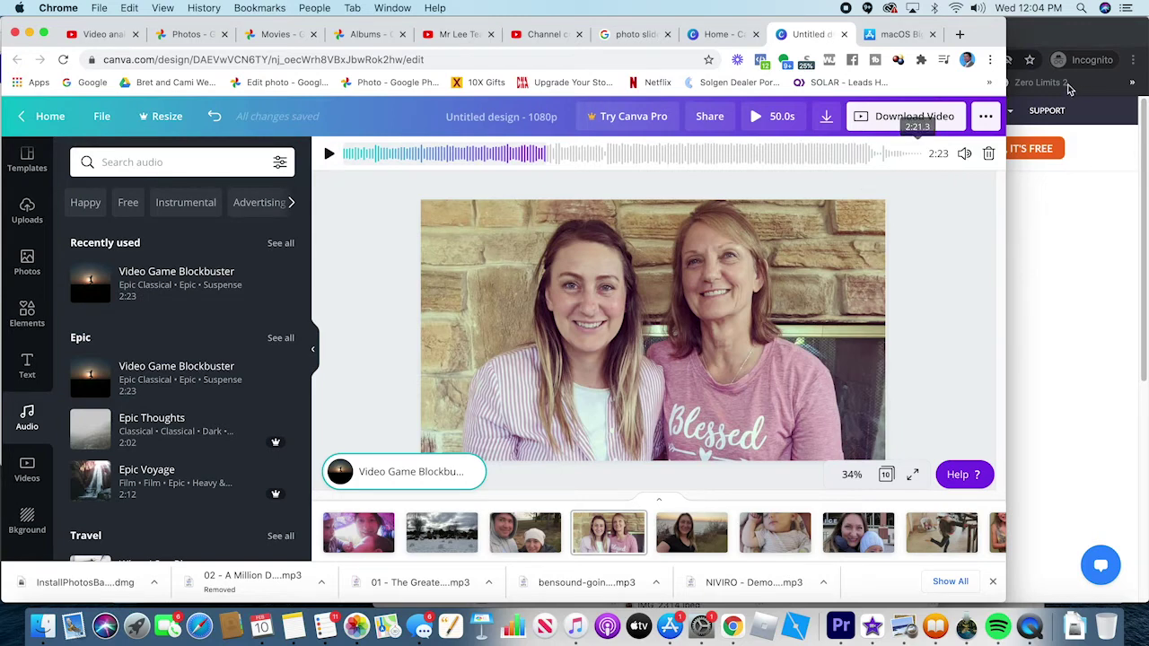
click(989, 154)
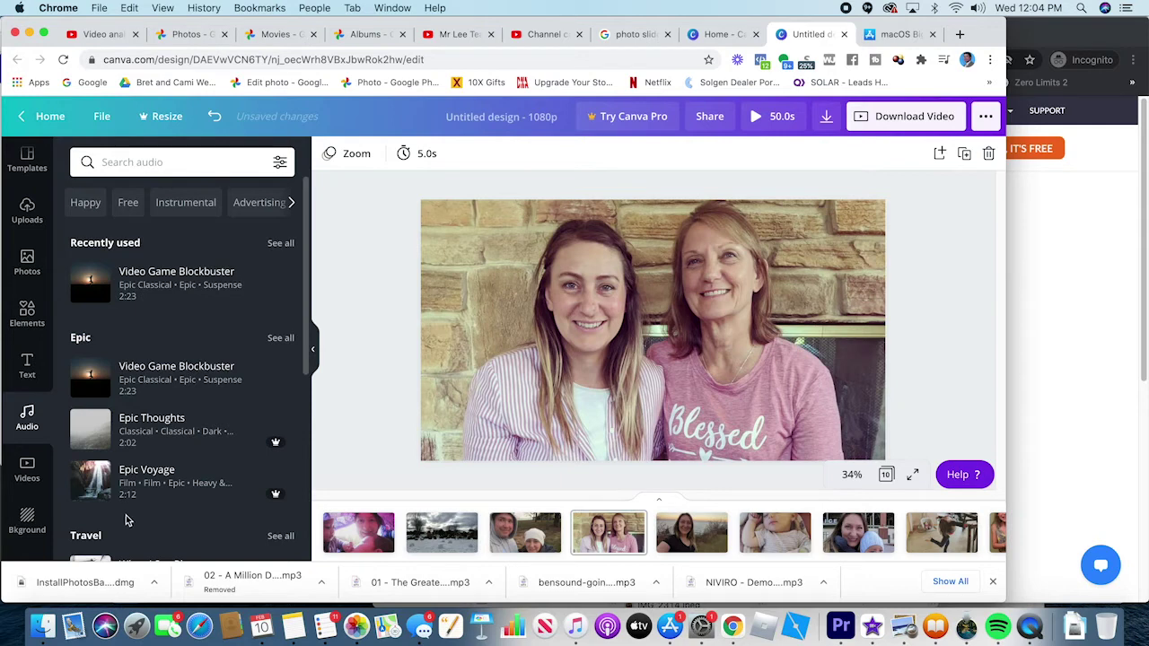
Bring up the birthday slideshow Finder window, select the At The Game MP3, and return to Canva
click(50, 633)
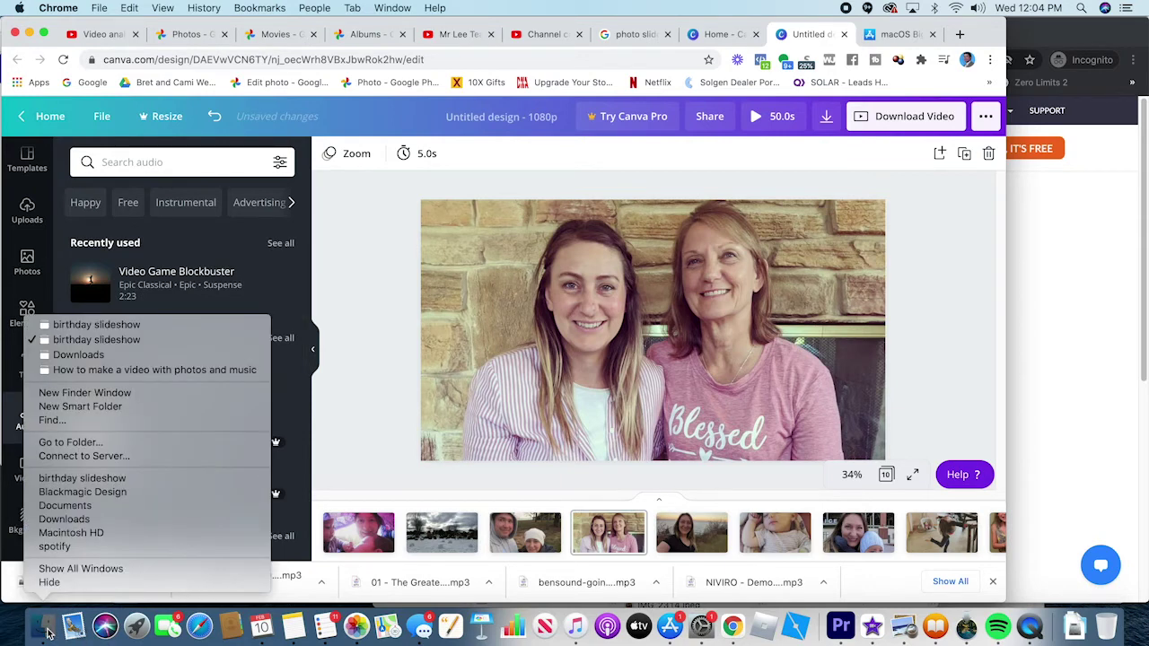
click(45, 634)
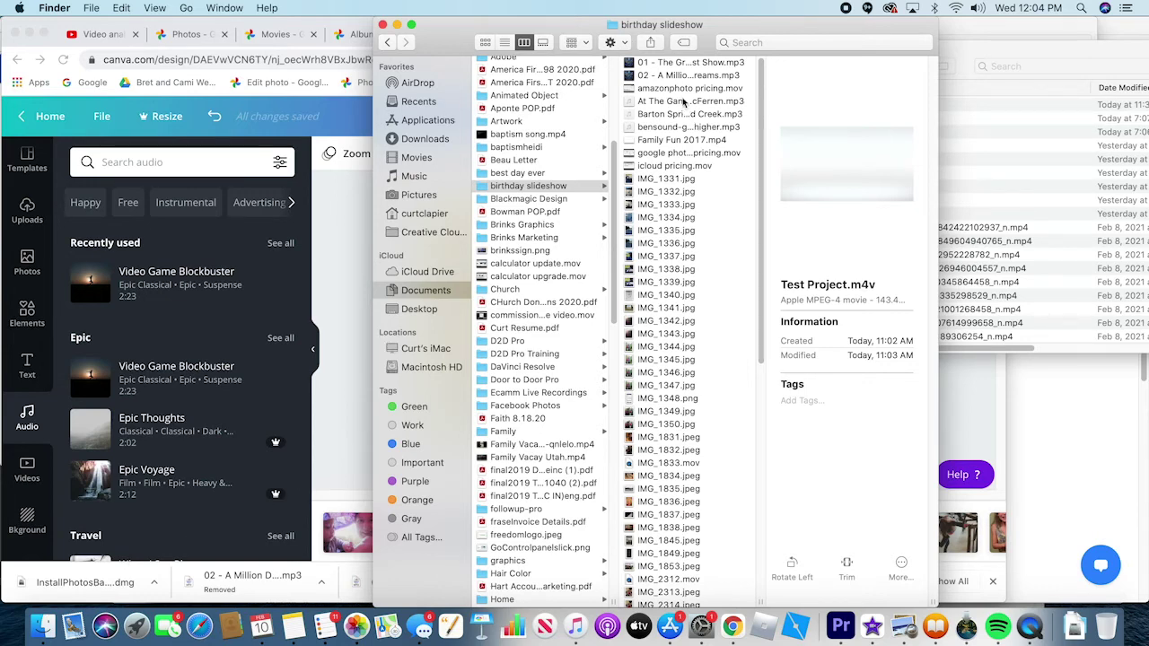
click(686, 106)
drag(718, 34, 903, 29)
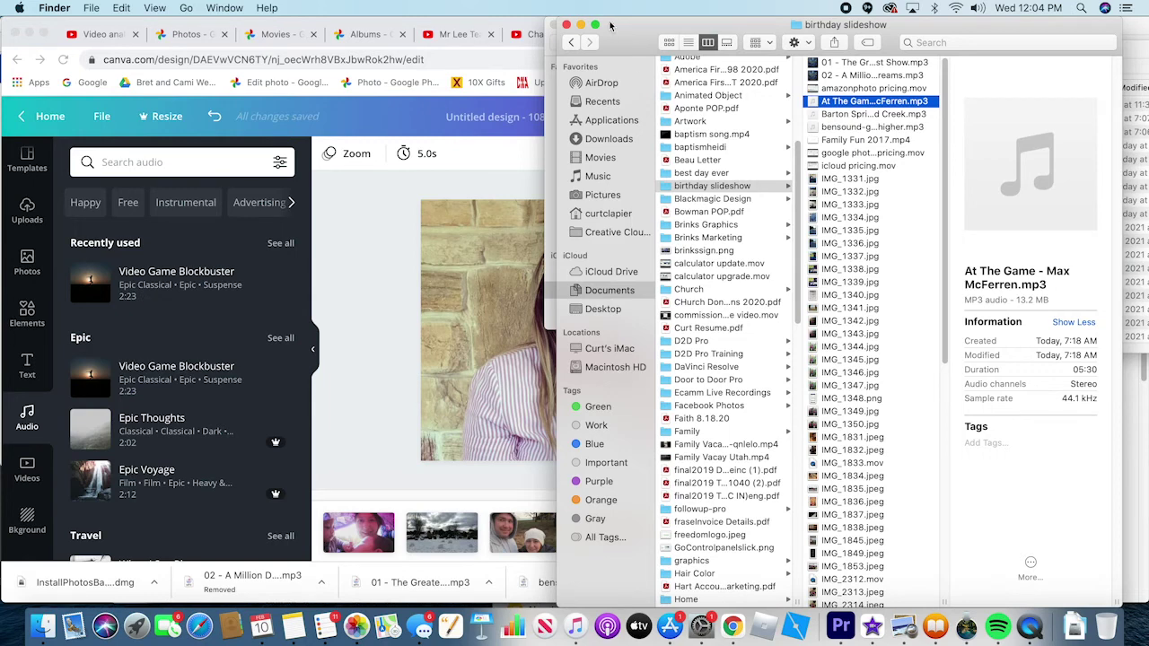
drag(617, 36, 603, 36)
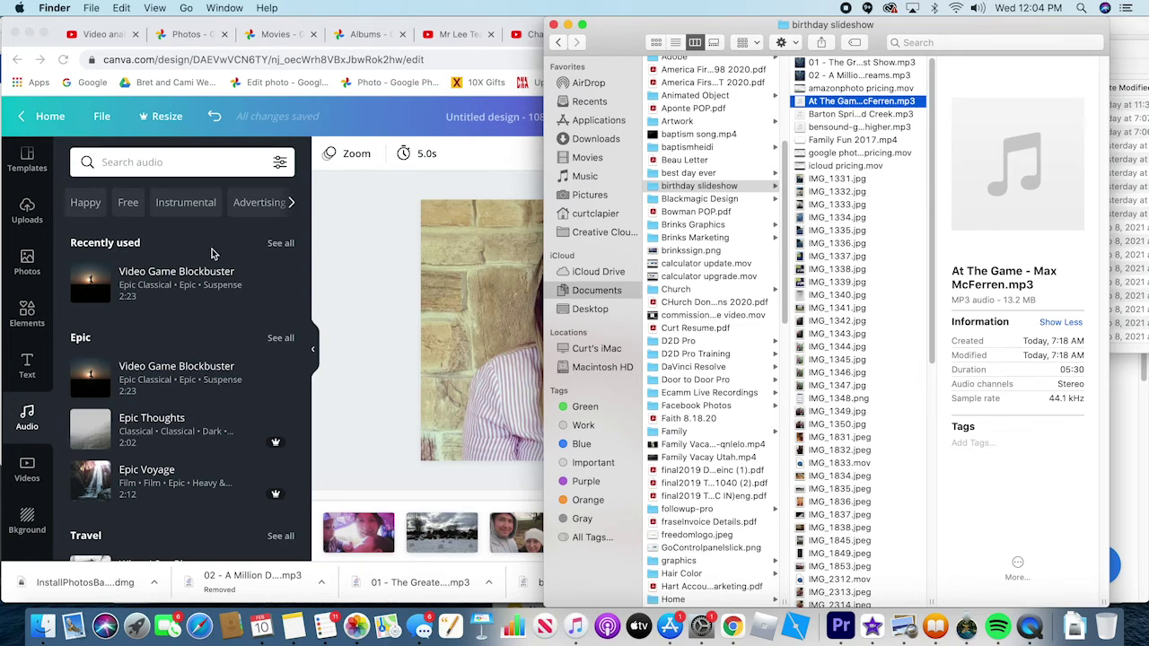
click(359, 247)
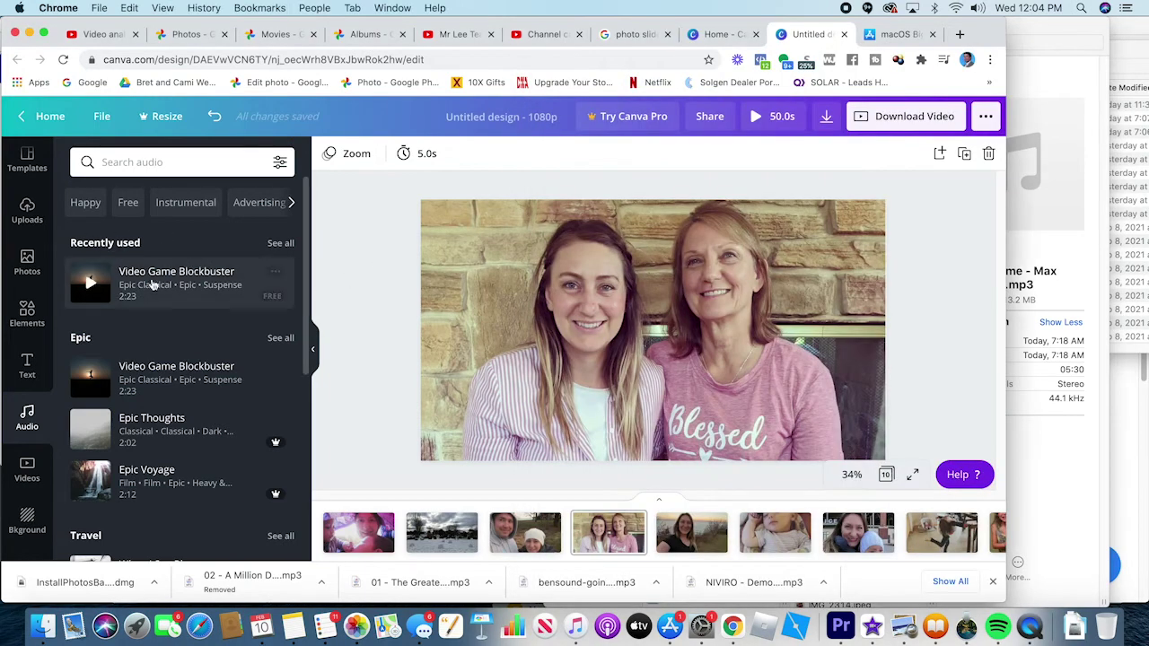
Show the Audio section of Canva's Uploads panel
click(30, 224)
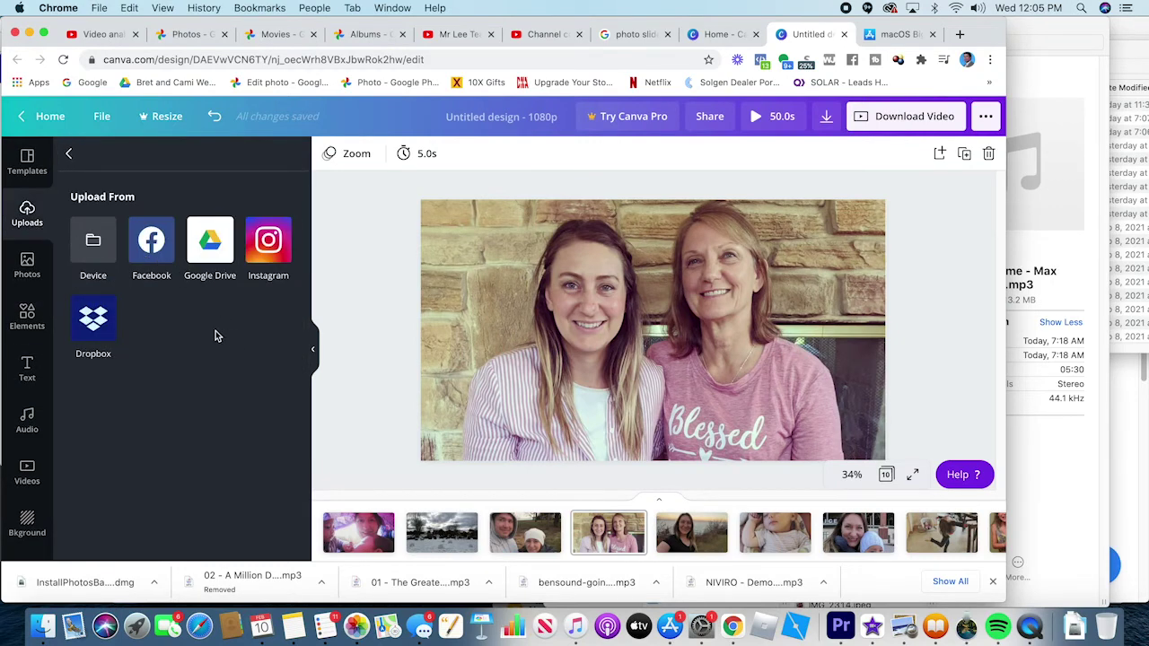
click(68, 154)
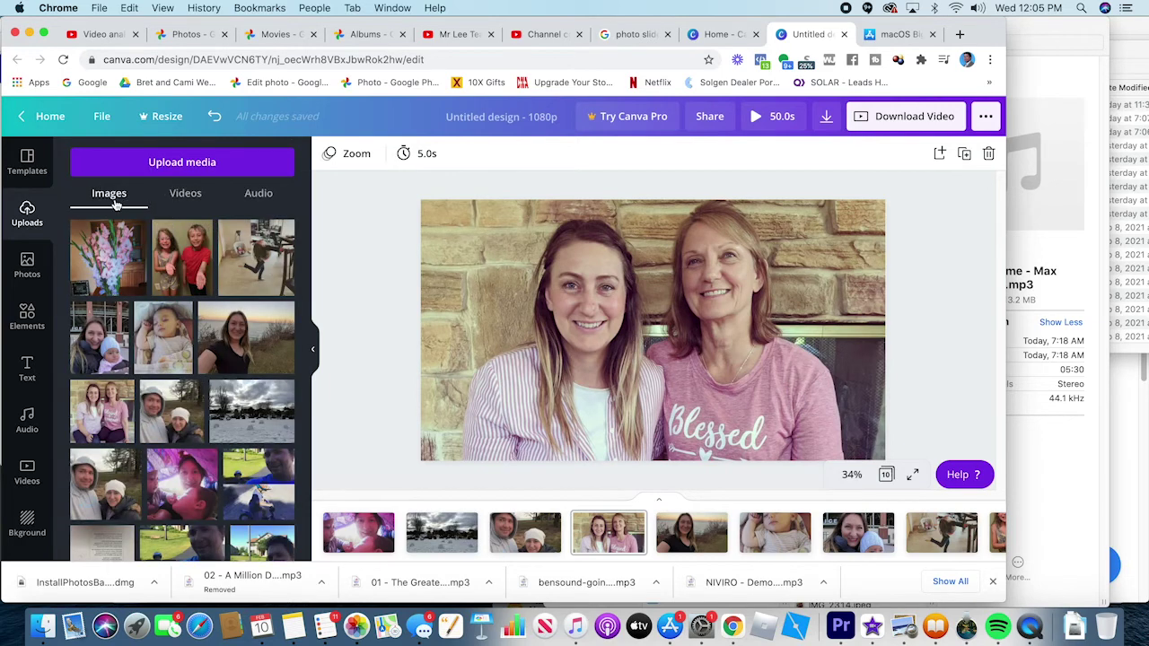
click(187, 197)
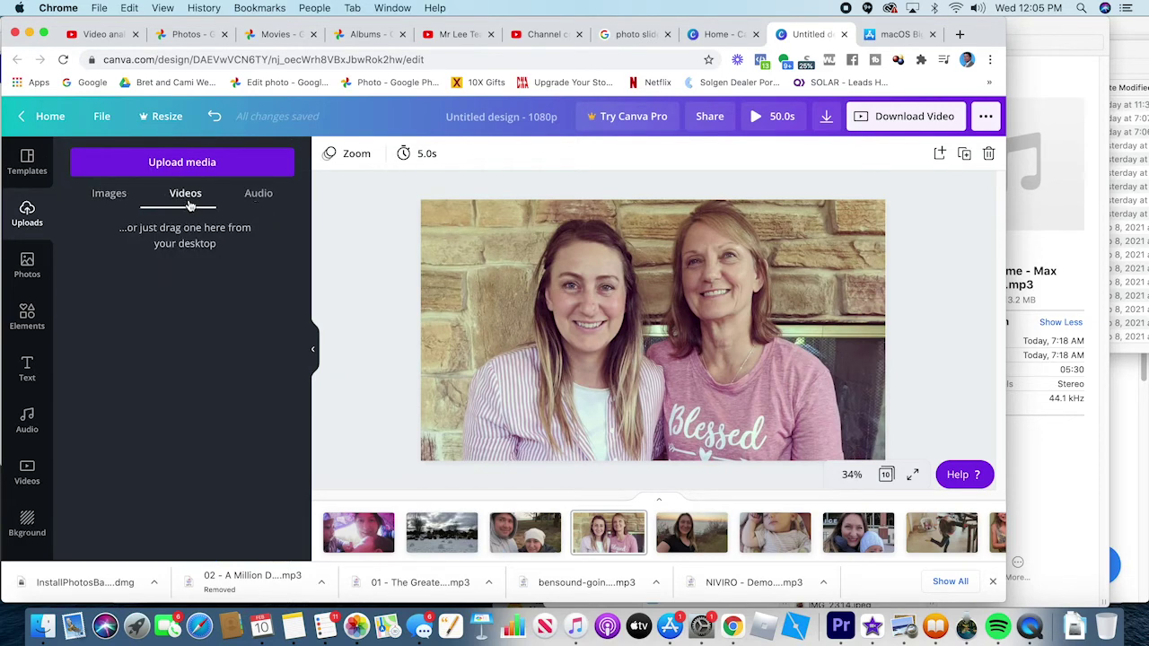
click(259, 194)
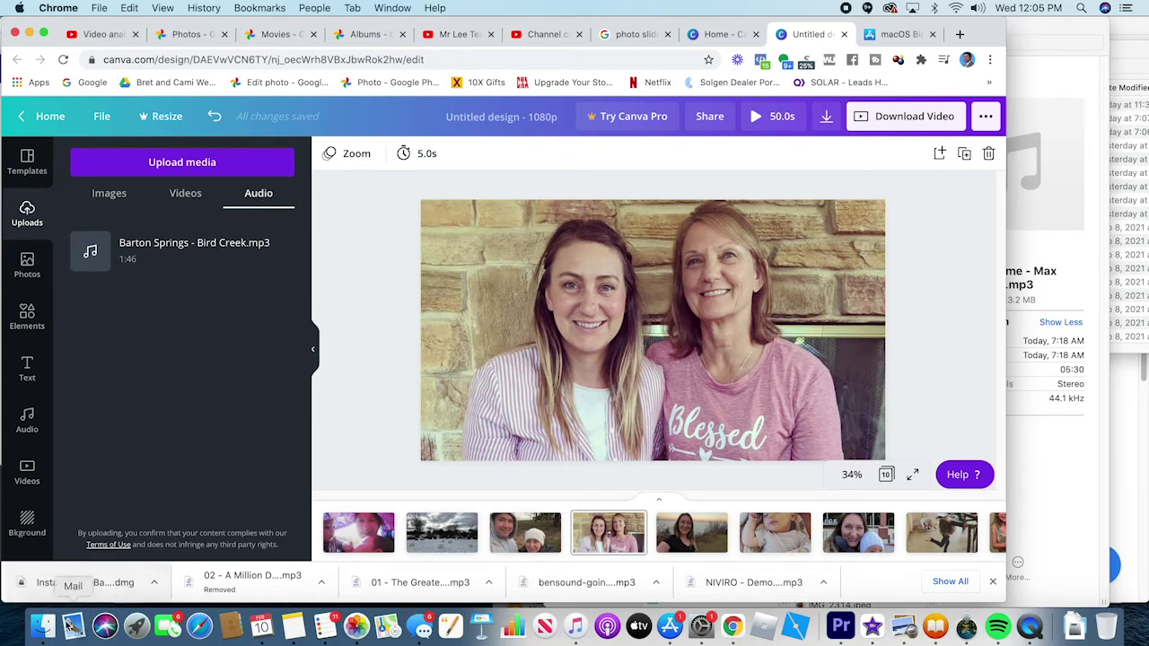
Upload bensound-goinghigher.mp3 from Finder and add Barton Springs - Bird Creek.mp3 to the canvas
click(44, 627)
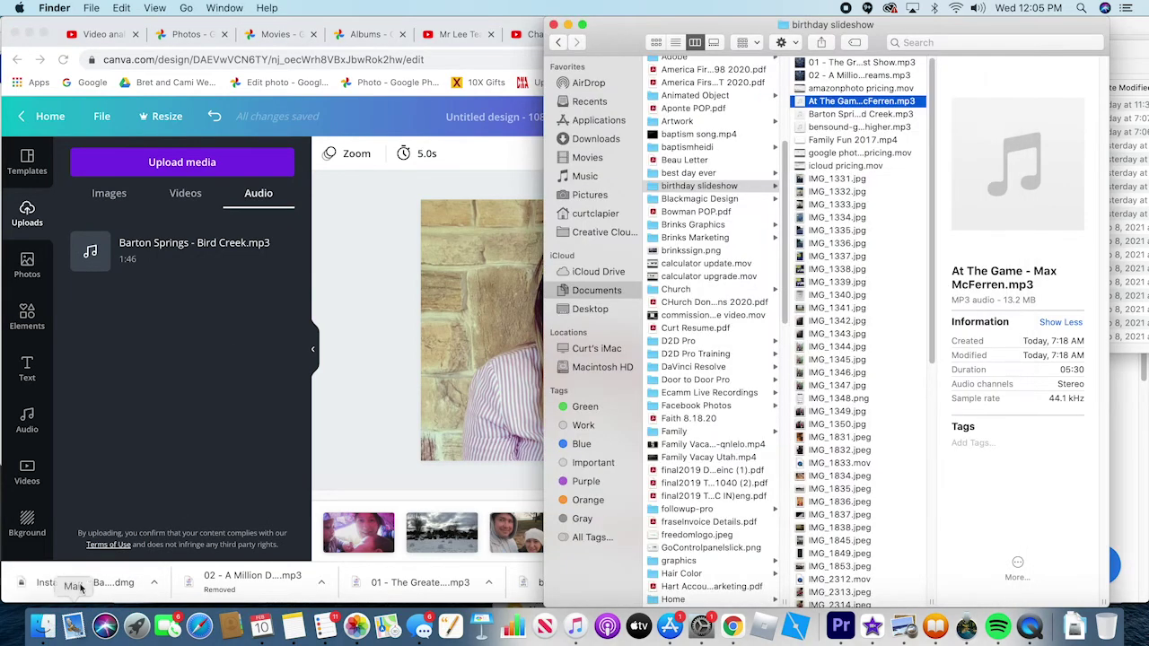
click(835, 128)
drag(836, 130, 162, 389)
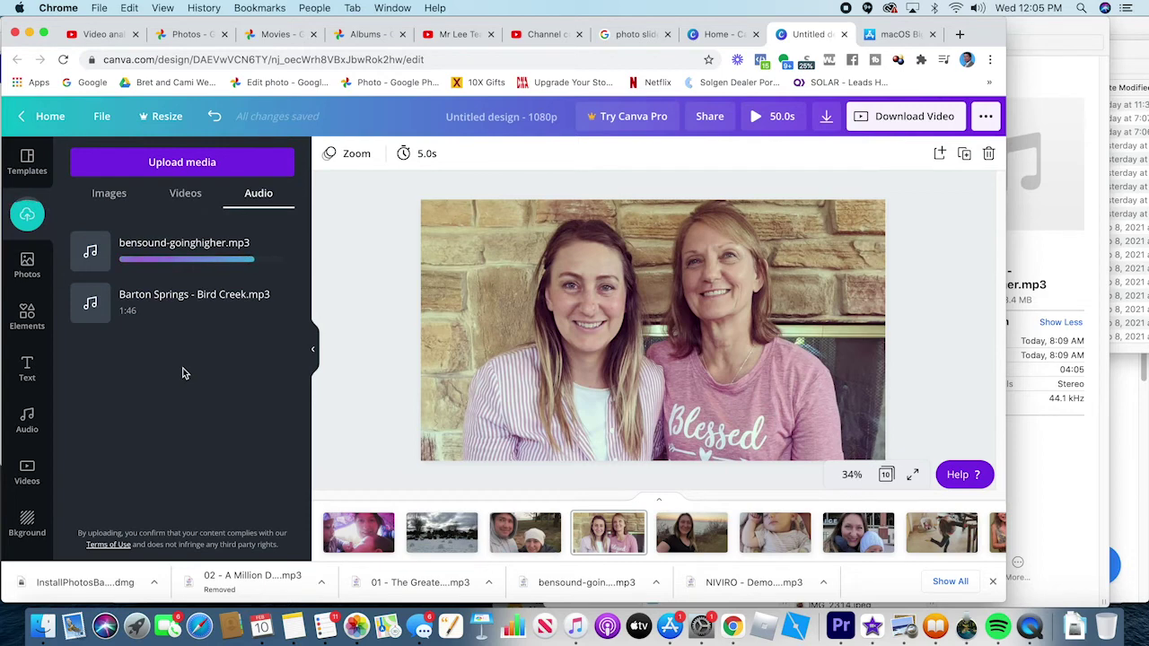
mouse_move(88, 253)
mouse_down()
mouse_move(260, 307)
mouse_move(101, 239)
mouse_up()
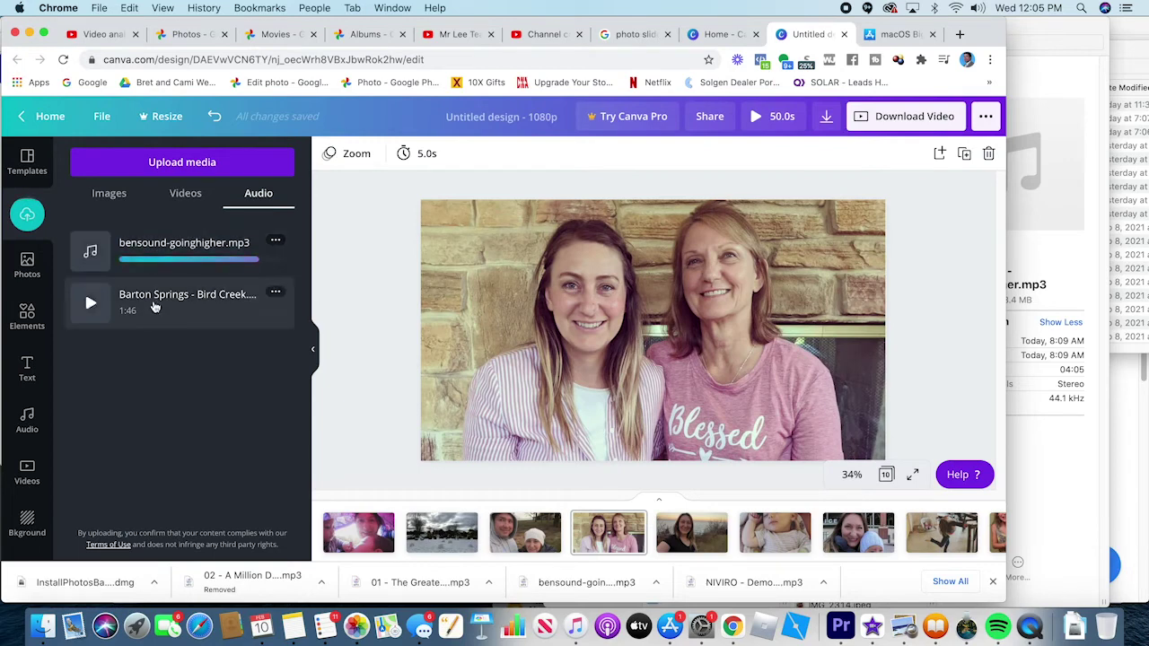
drag(254, 313, 440, 345)
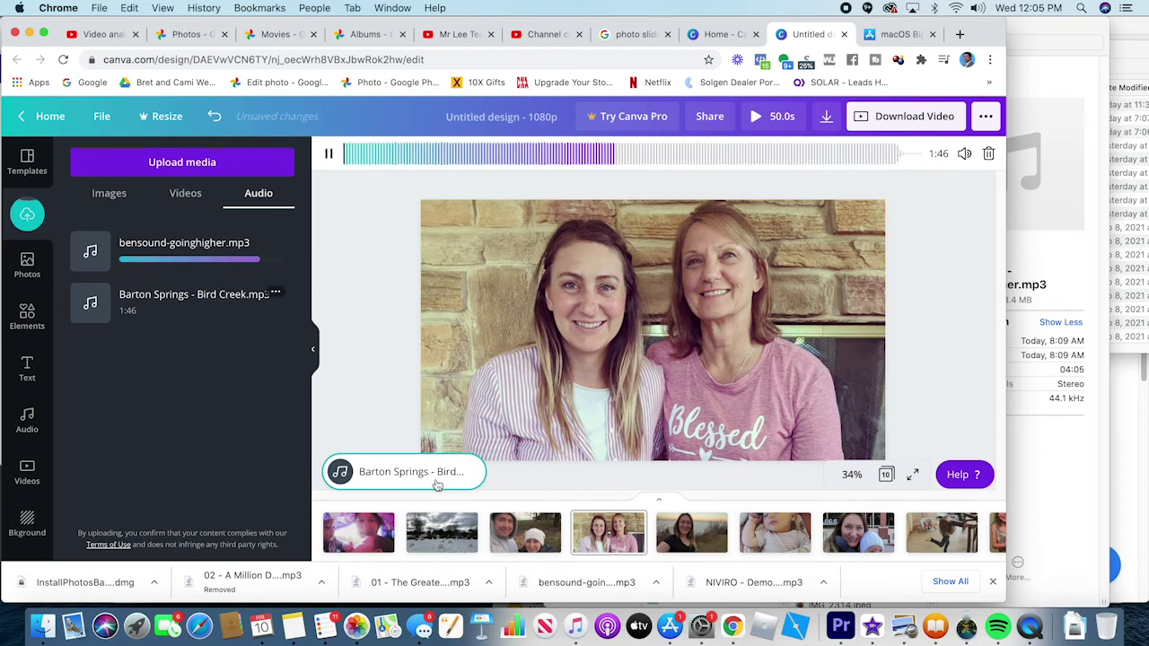
Pause the Barton Springs - Bird Creek music preview
click(319, 155)
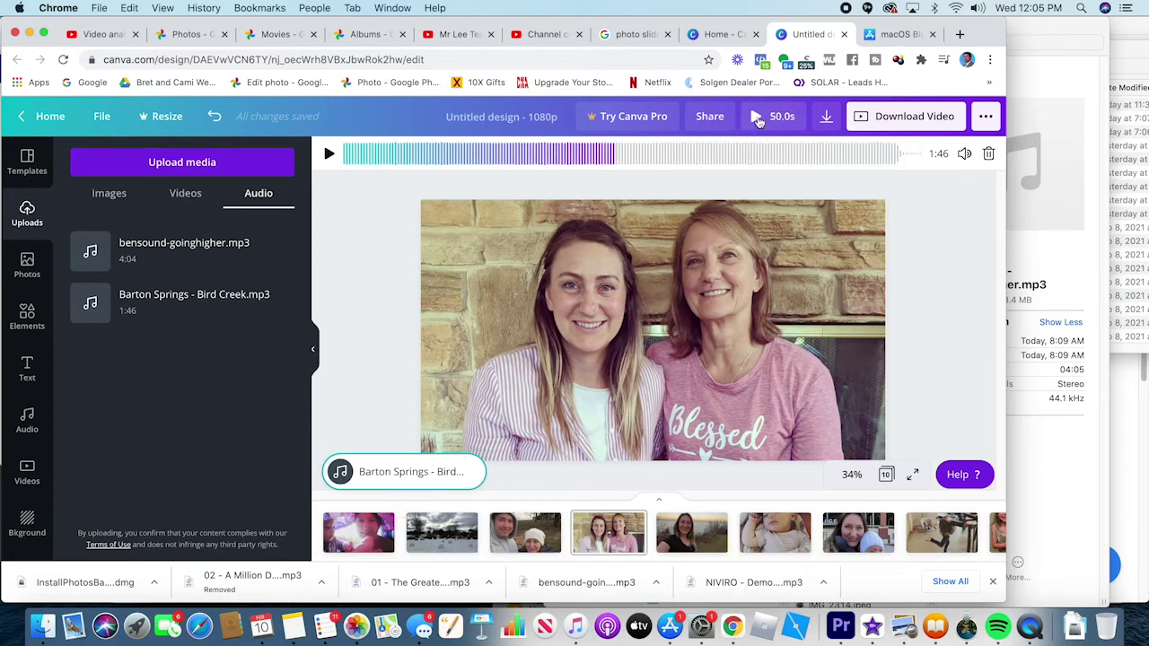
Play the full 50-second preview and pause it at 0:37 on the dancing-girl photo
click(758, 121)
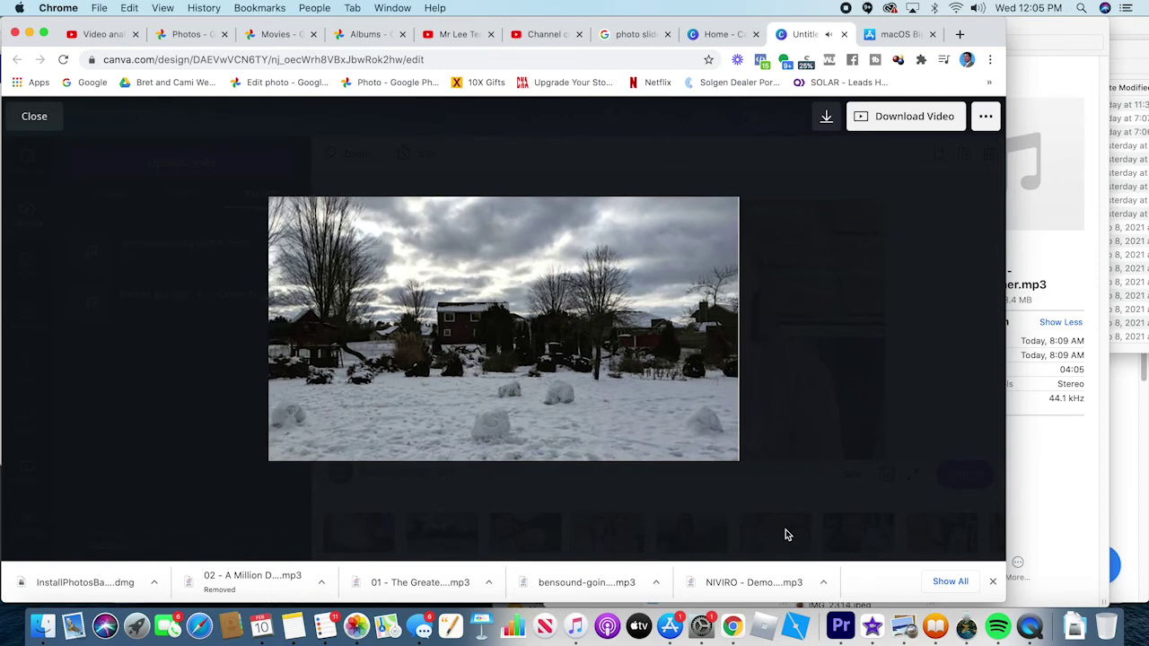
mouse_move(511, 448)
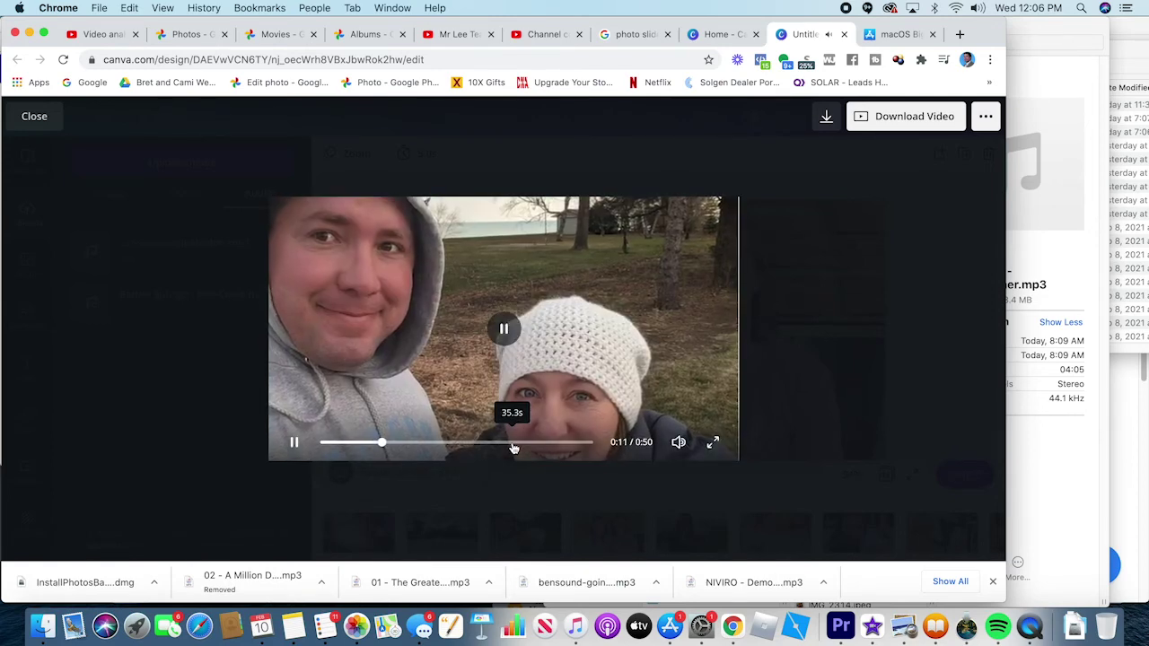
click(513, 443)
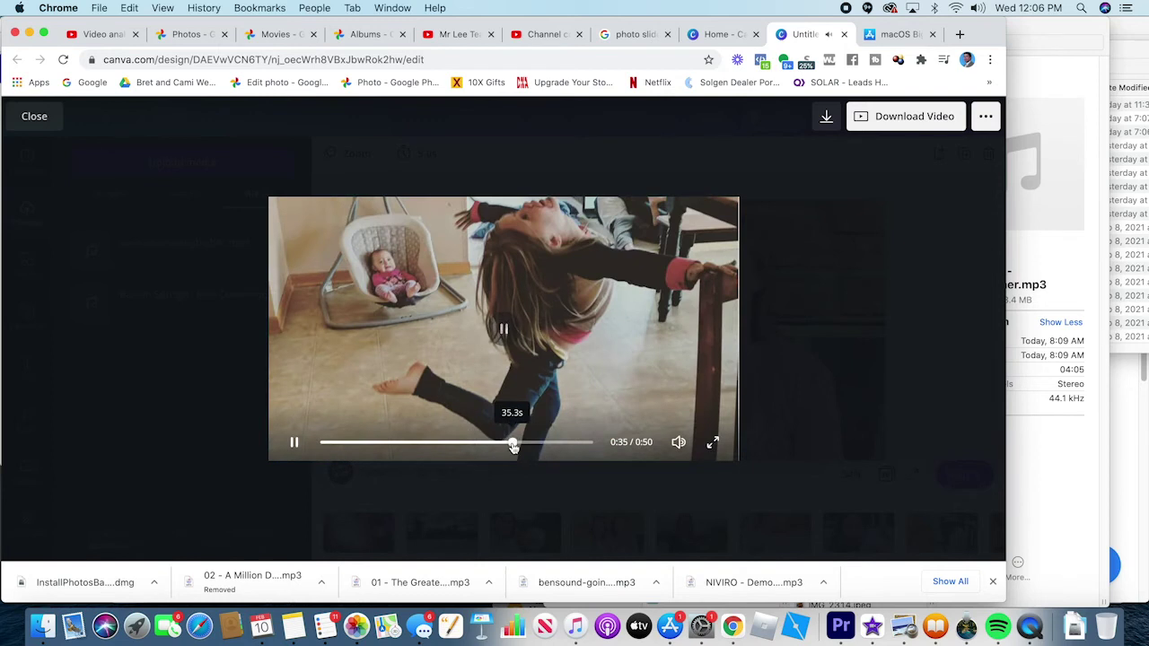
click(503, 330)
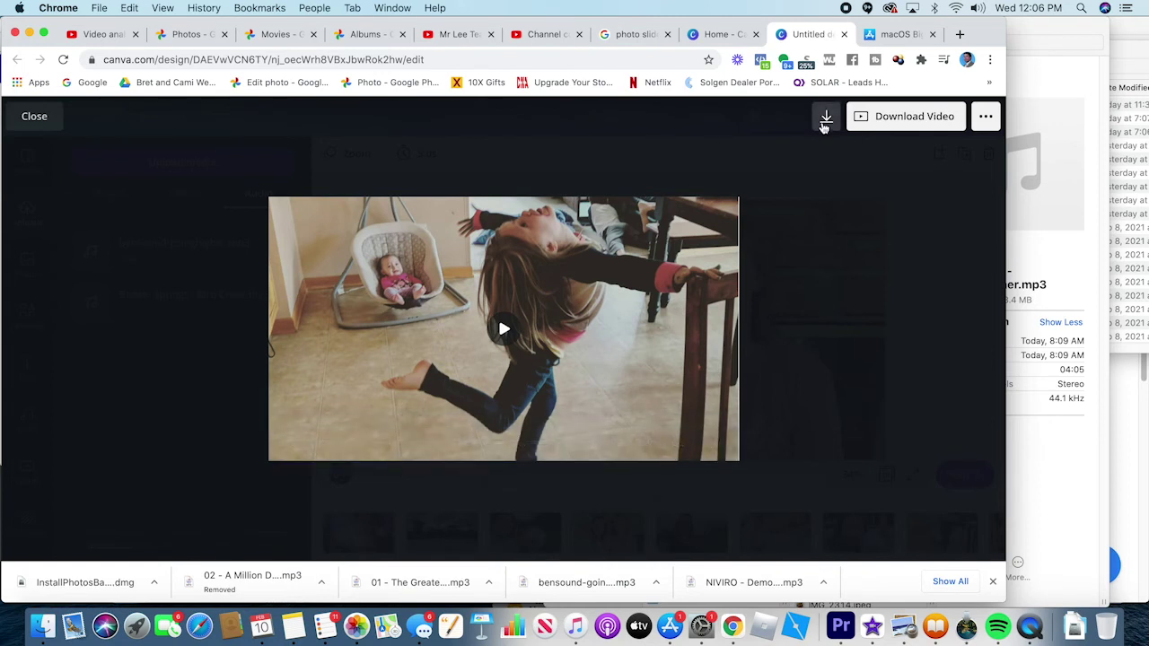
Download all 10 pages of the slideshow as an MP4 Video
click(825, 119)
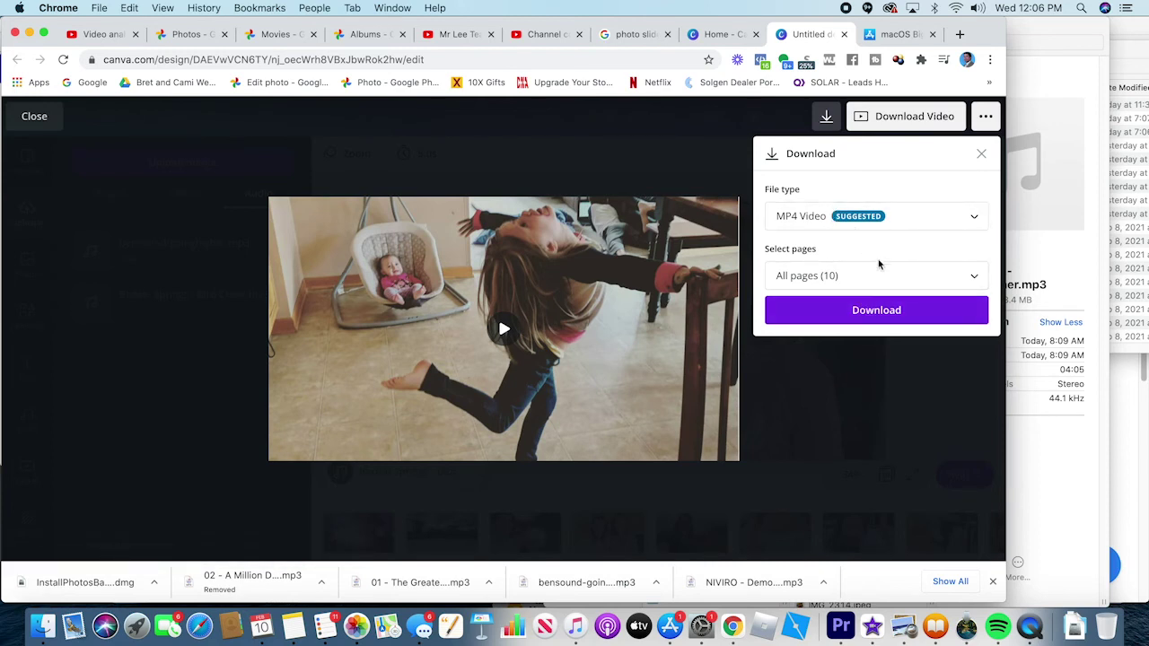
click(966, 276)
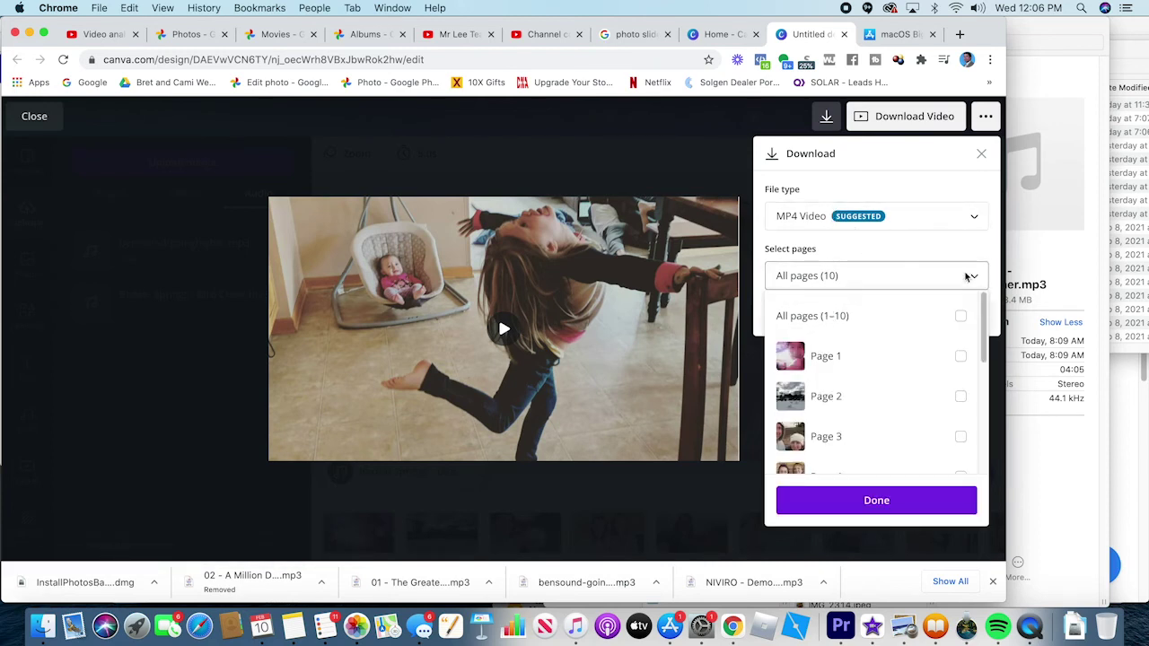
click(911, 254)
click(890, 314)
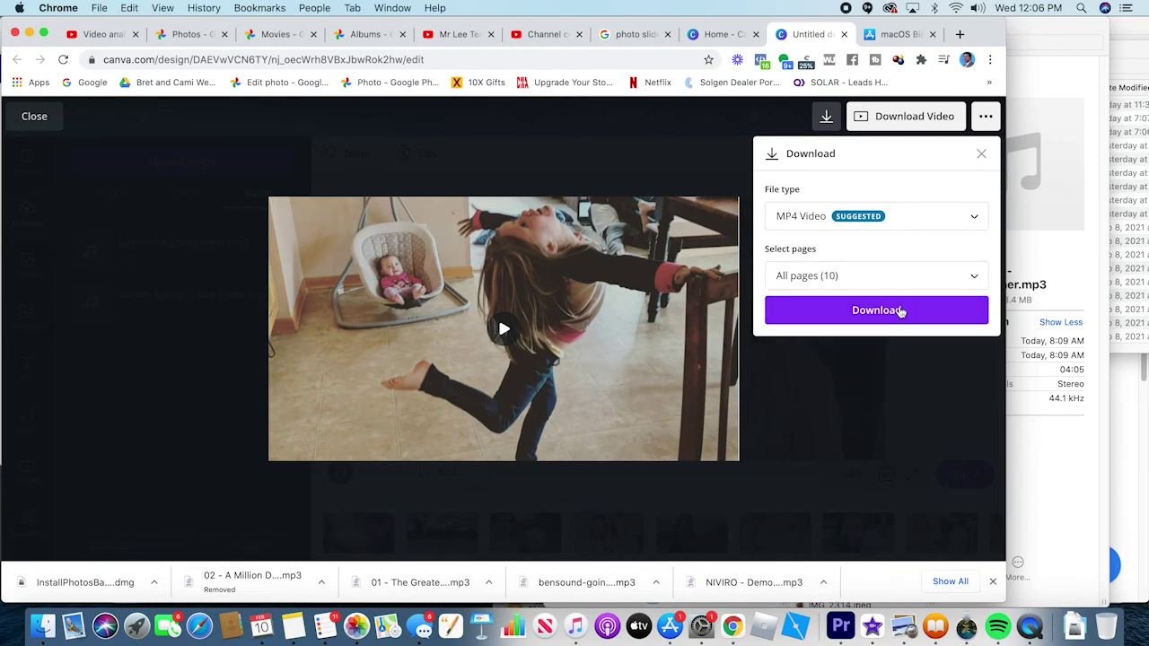